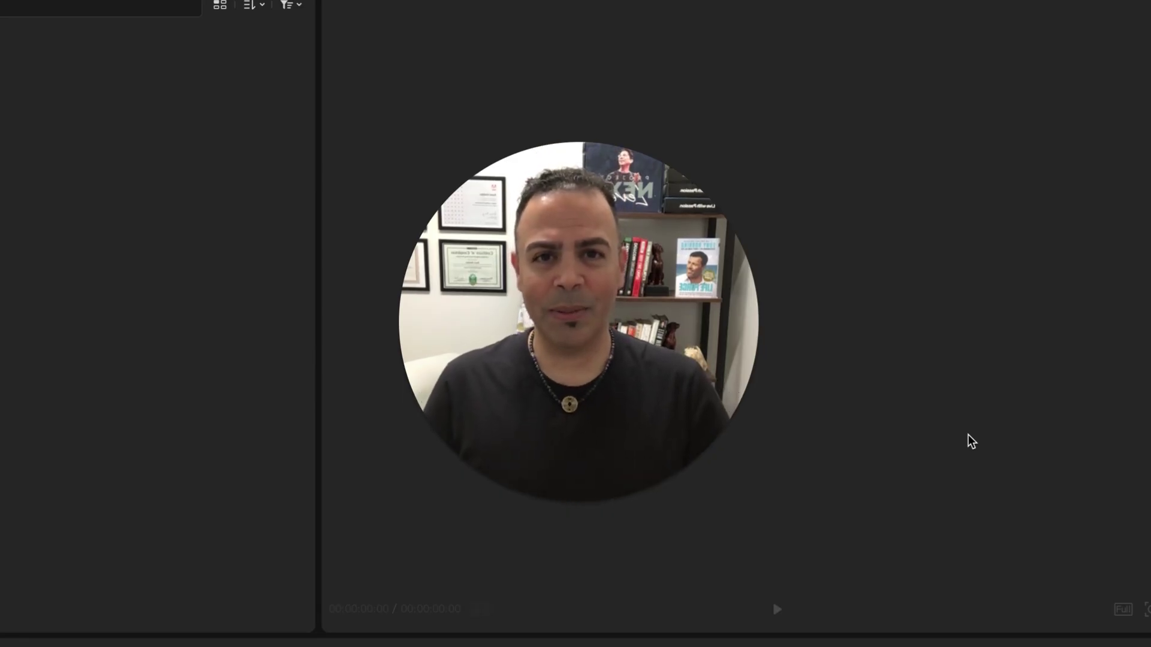
Step: Import M1 L4 a.mov into the Media panel and preview it in the Player
{"action": "left_click", "coordinate": [976, 336]}
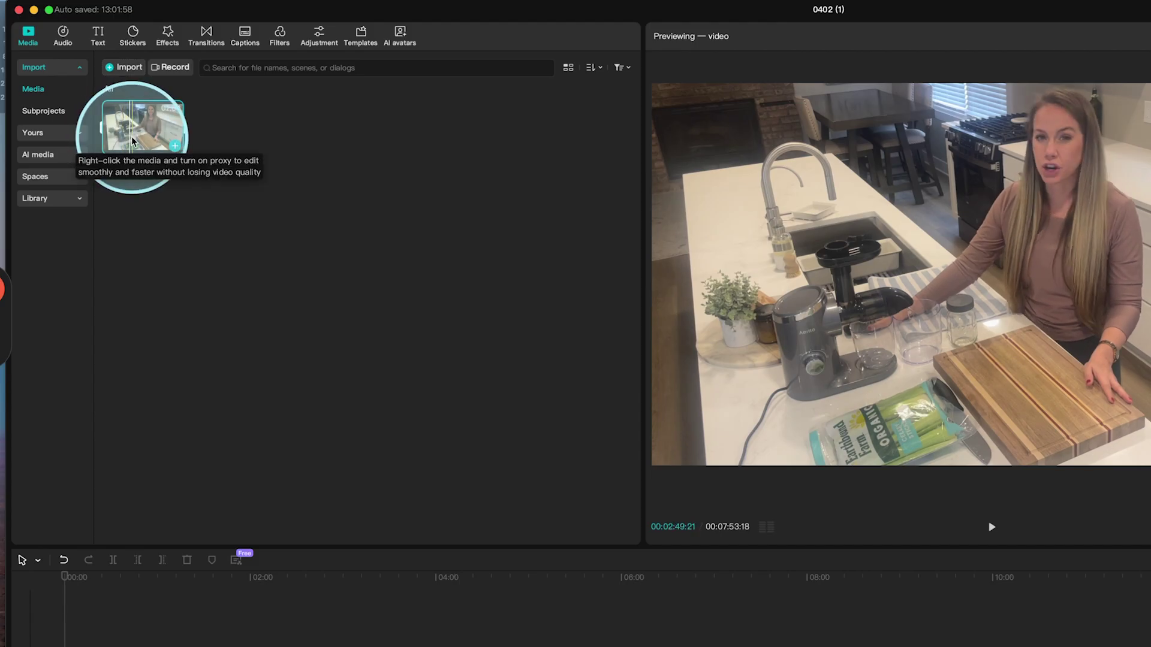
Step: Add M1 L4 a.mov to the timeline and skim through its footage
{"action": "left_click", "coordinate": [176, 146]}
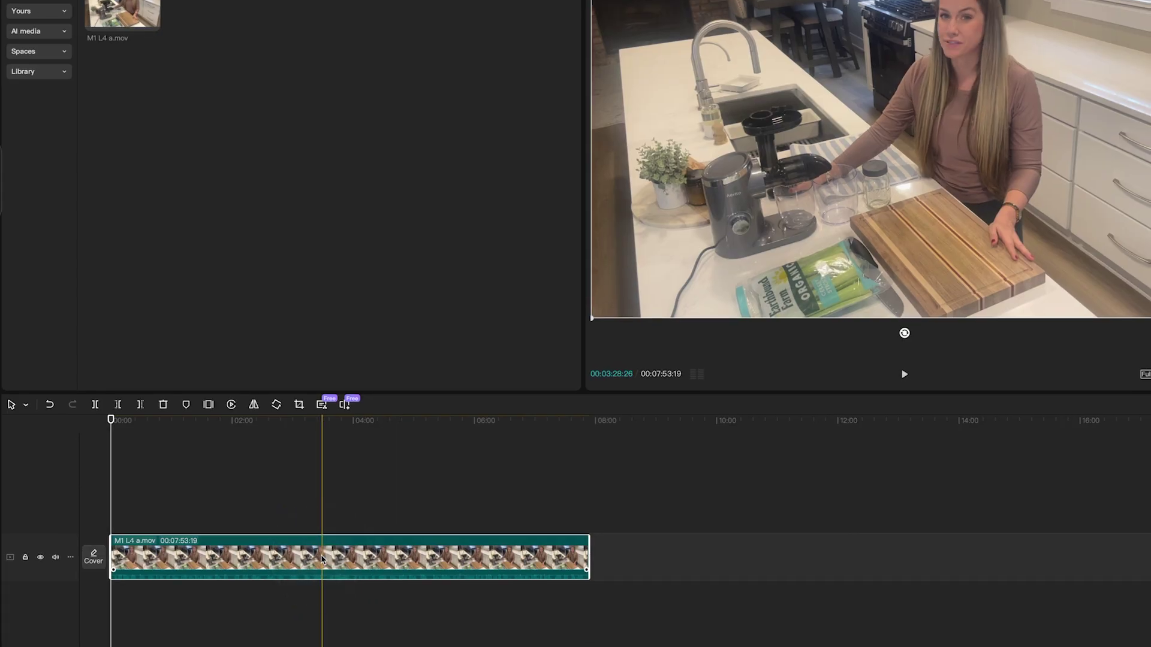
{"action": "left_click_drag", "start_coordinate": [323, 559], "coordinate": [156, 586]}
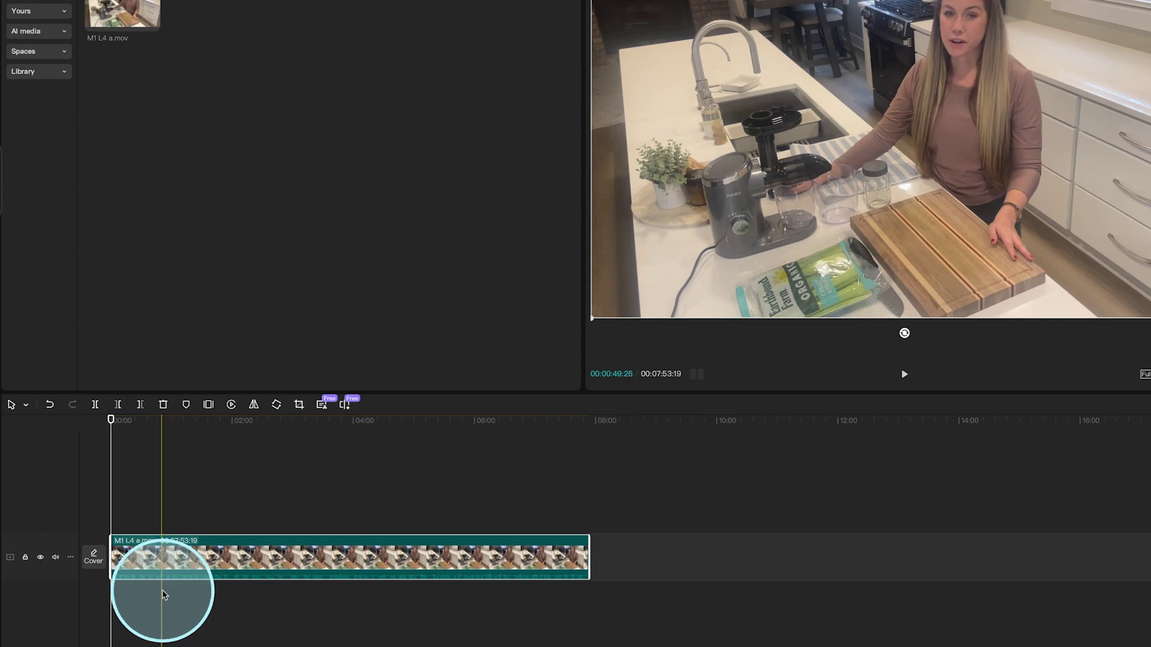
{"action": "scroll", "coordinate": [156, 586], "scroll_direction": "up", "scroll_amount": 5}
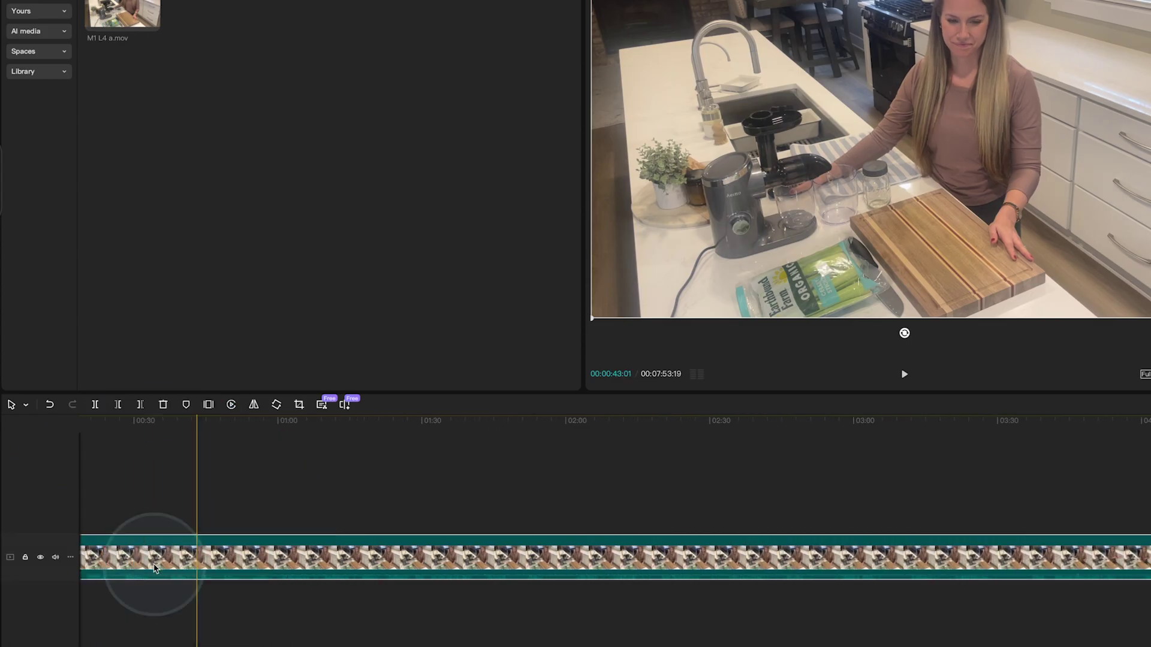
{"action": "left_click", "coordinate": [246, 566]}
{"action": "scroll", "coordinate": [246, 567], "scroll_direction": "left", "scroll_amount": 2}
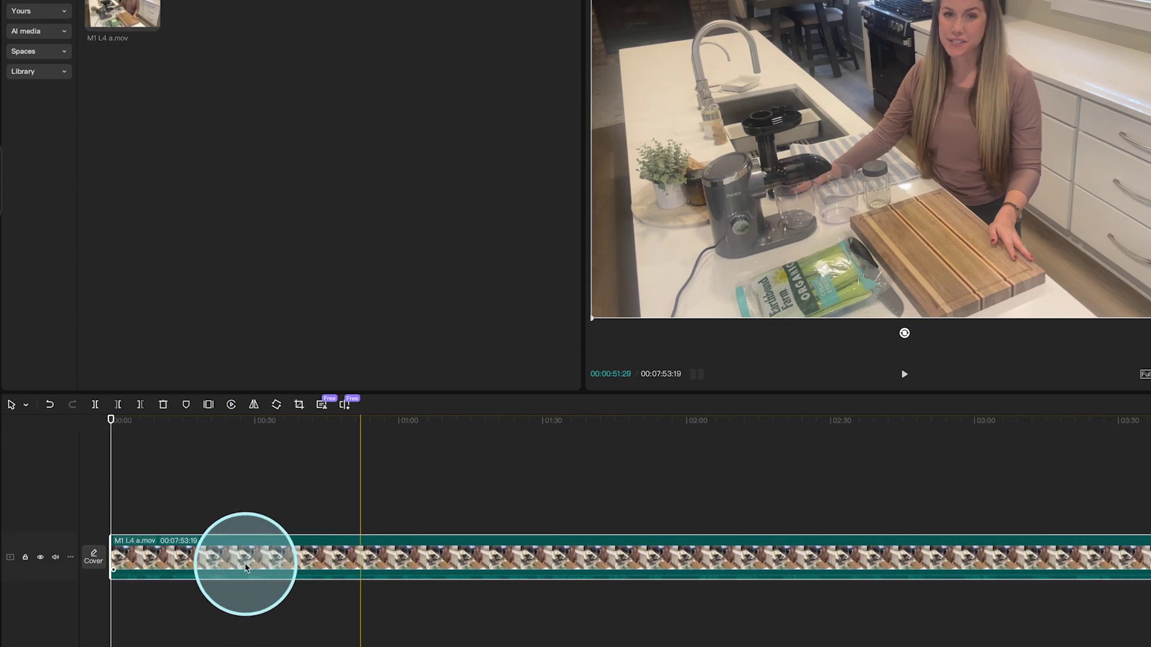
{"action": "mouse_move", "coordinate": [245, 567]}
{"action": "left_mouse_down"}
{"action": "mouse_move", "coordinate": [383, 543]}
{"action": "mouse_move", "coordinate": [456, 546]}
{"action": "left_mouse_up"}
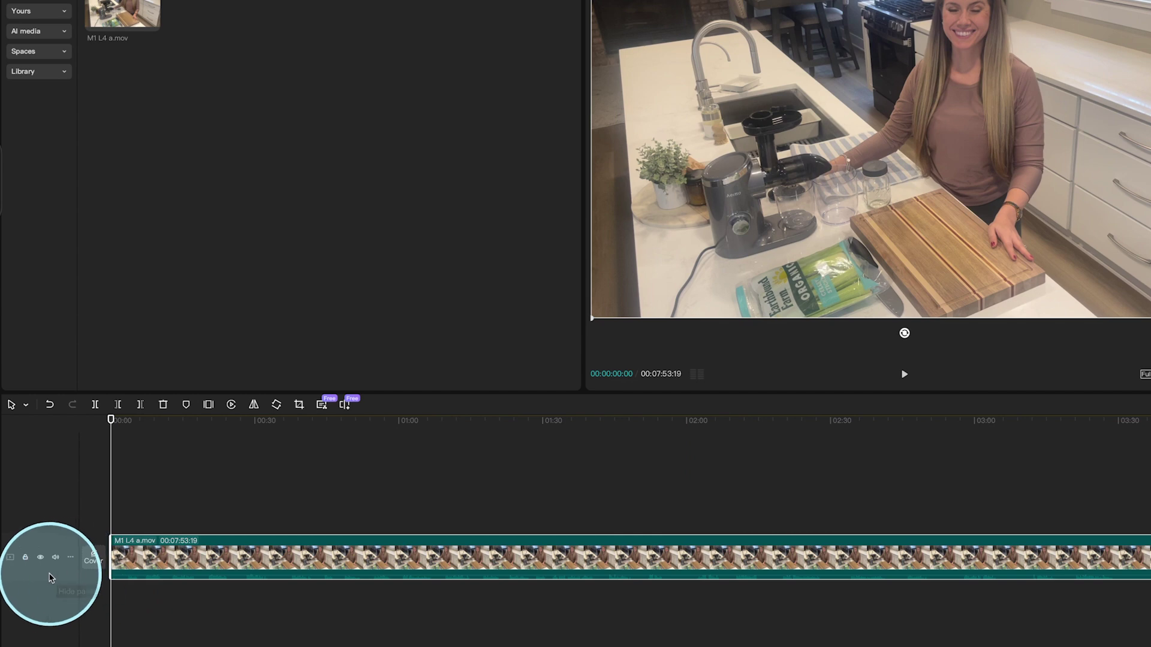
Step: Enlarge the video track and raise the clip's volume line to 5.0 dB
{"action": "left_click_drag", "start_coordinate": [50, 581], "coordinate": [64, 628]}
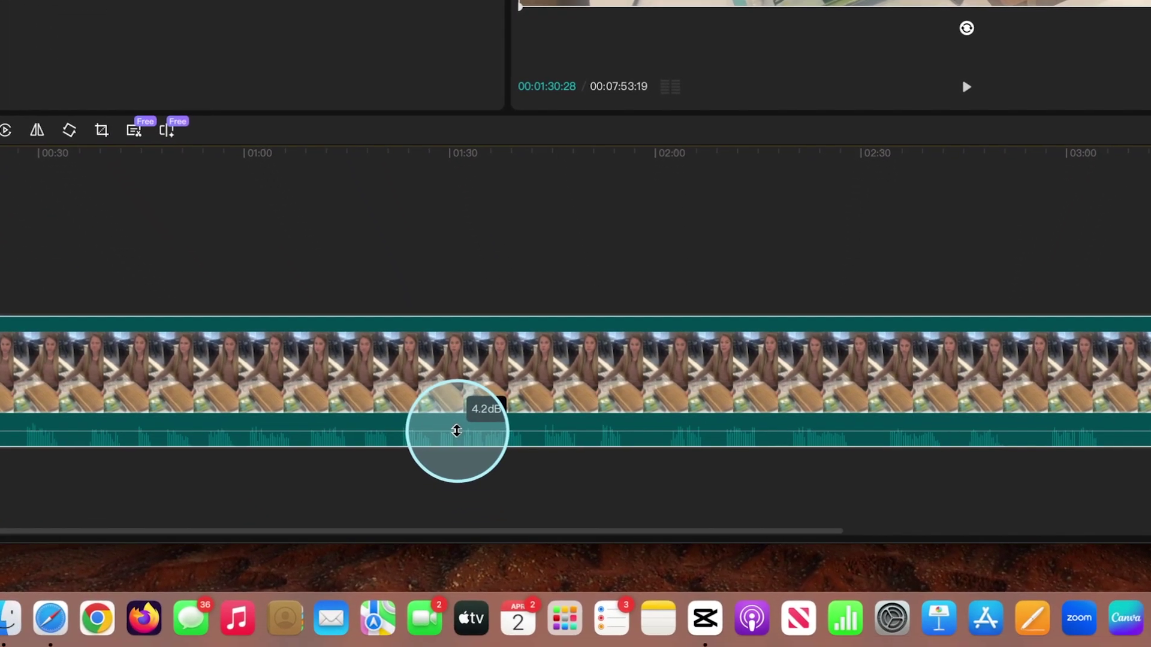
{"action": "left_click_drag", "start_coordinate": [546, 616], "coordinate": [546, 611]}
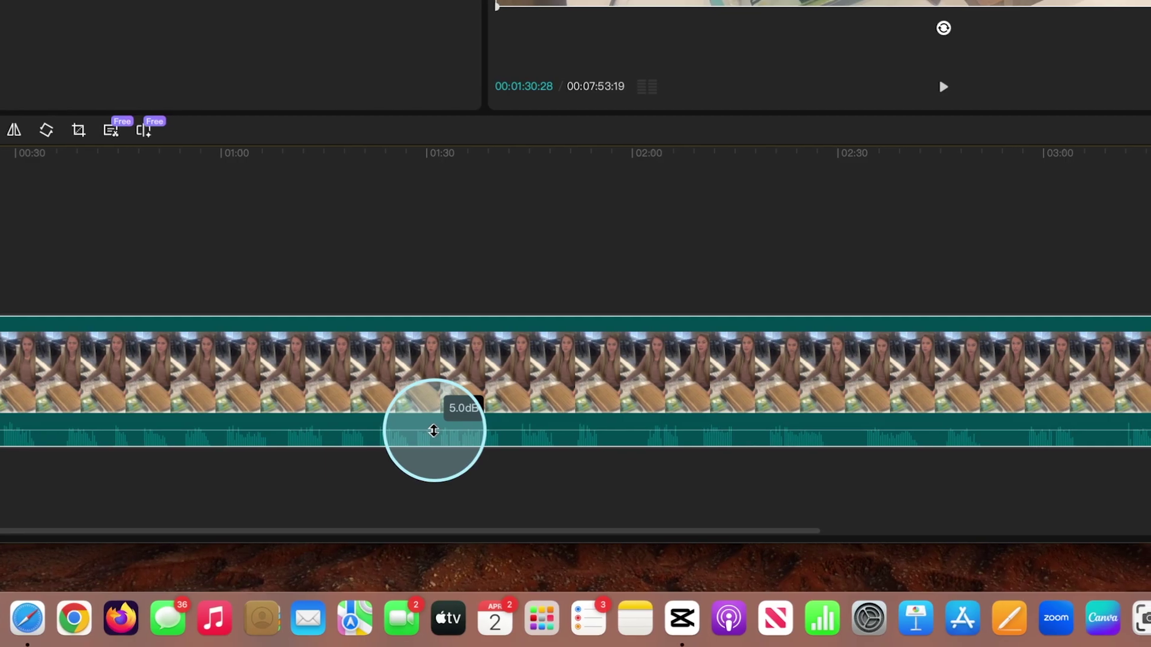
{"action": "mouse_move", "coordinate": [444, 431]}
{"action": "left_mouse_down"}
{"action": "mouse_move", "coordinate": [438, 398]}
{"action": "mouse_move", "coordinate": [240, 392]}
{"action": "left_mouse_up"}
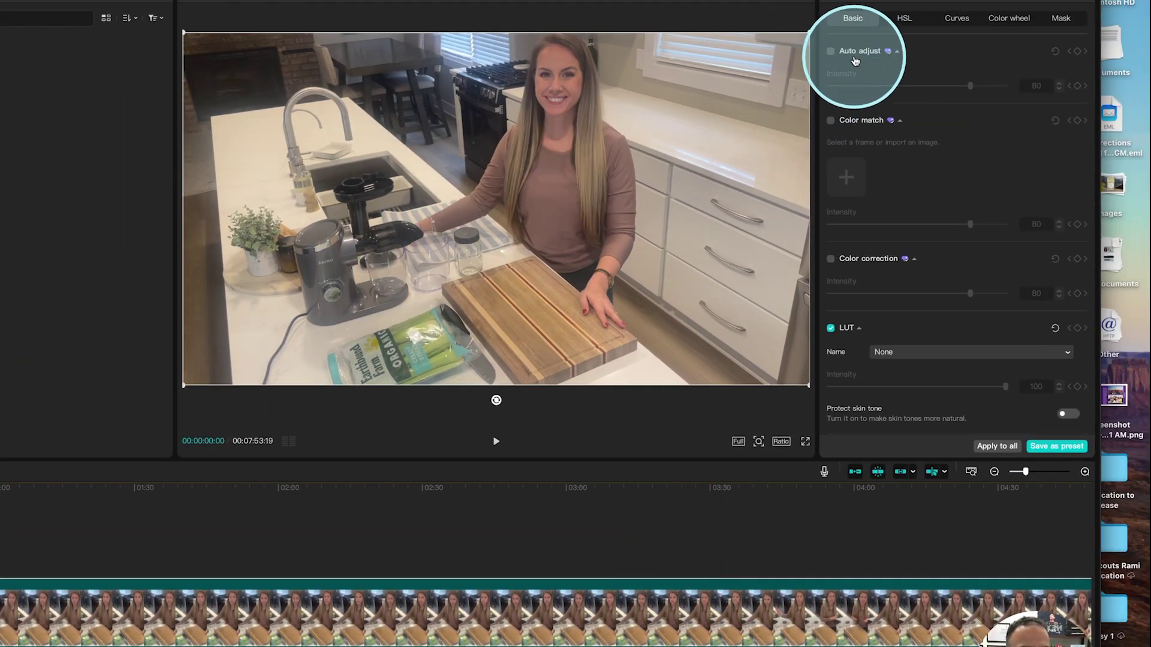
Step: Enable Auto adjust at 50, Color match, and Color correction at 22
{"action": "left_click", "coordinate": [830, 51]}
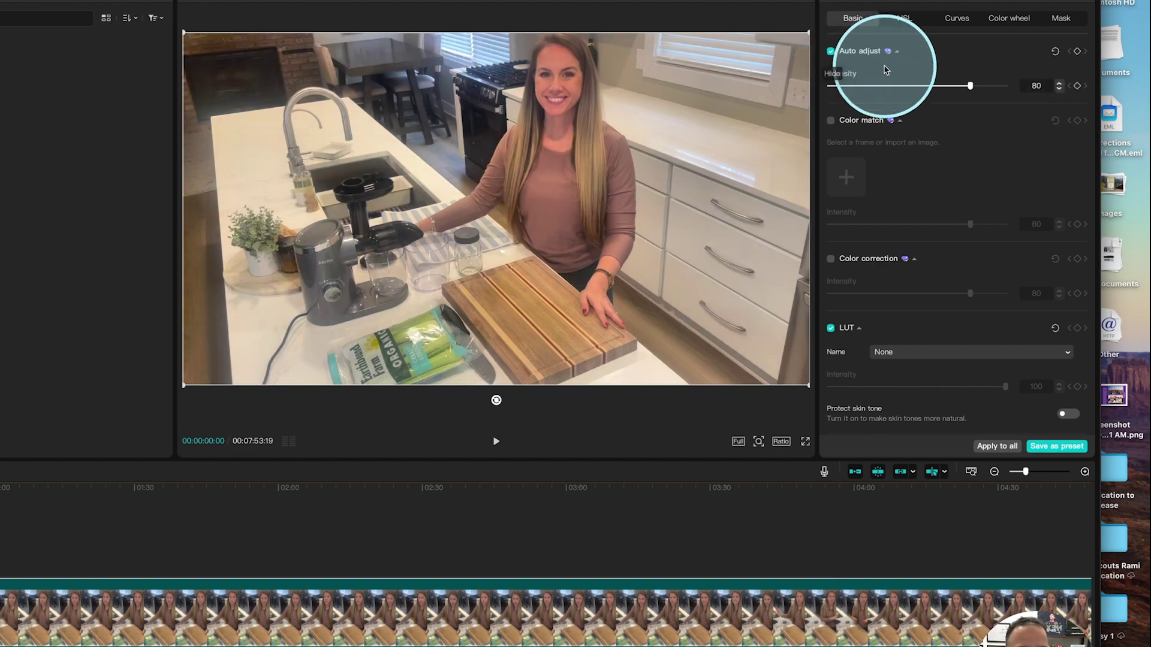
{"action": "left_click", "coordinate": [918, 85]}
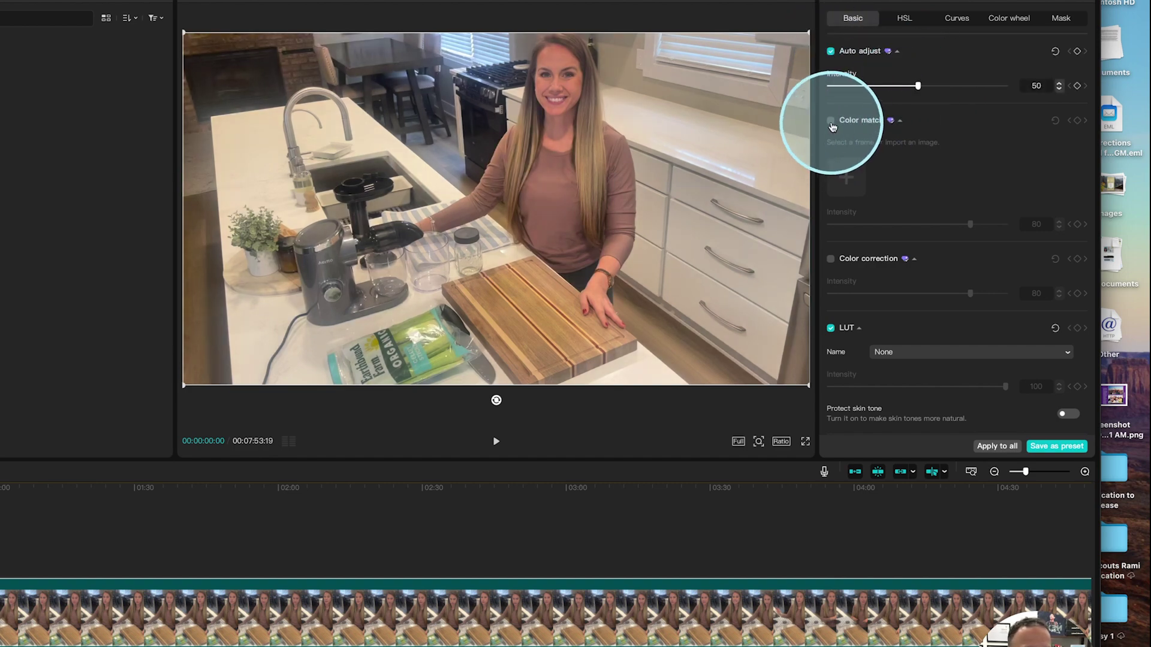
{"action": "left_click", "coordinate": [831, 120]}
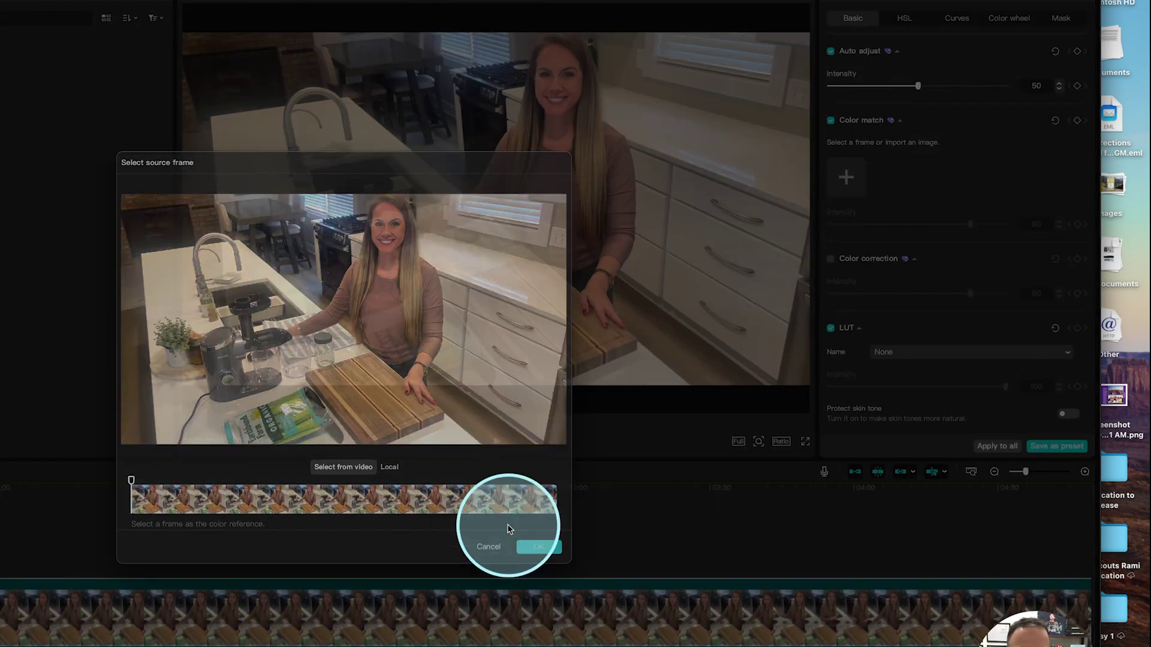
{"action": "left_click", "coordinate": [488, 546]}
{"action": "left_click", "coordinate": [831, 258]}
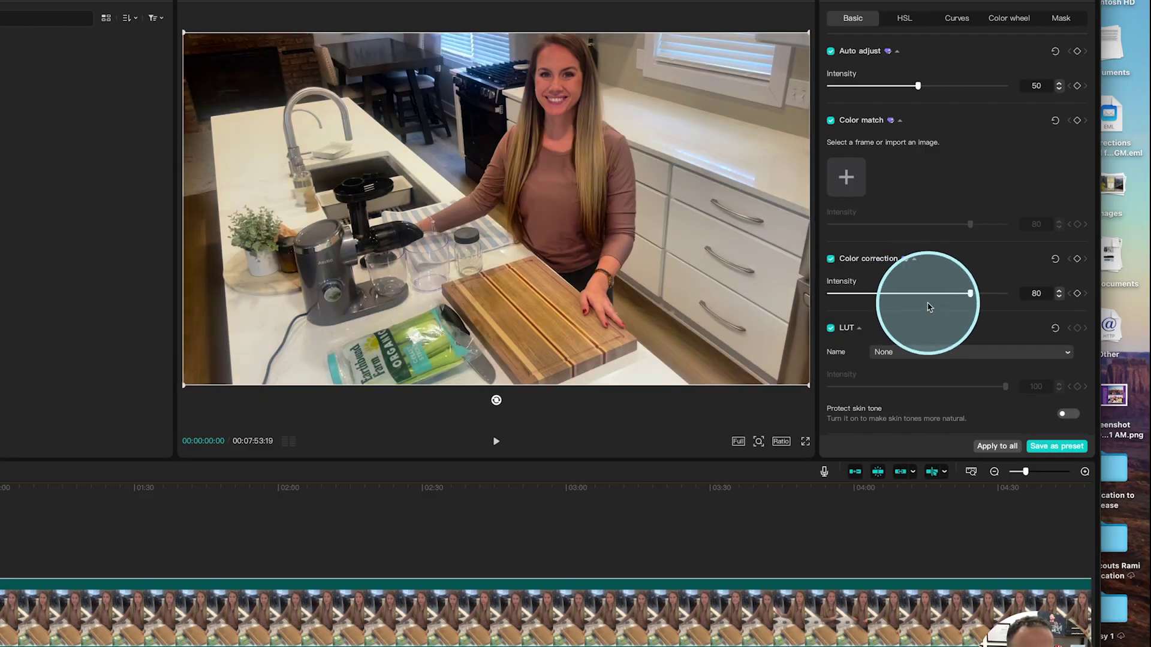
{"action": "left_click_drag", "start_coordinate": [969, 293], "coordinate": [878, 295]}
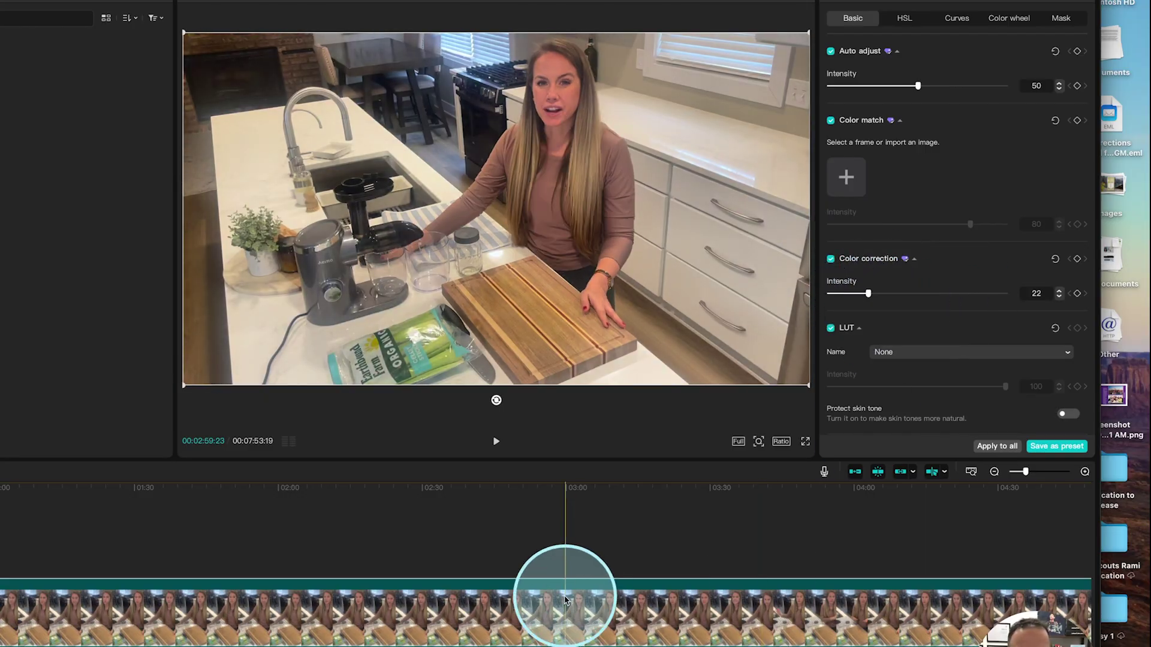
{"action": "left_click", "coordinate": [527, 591]}
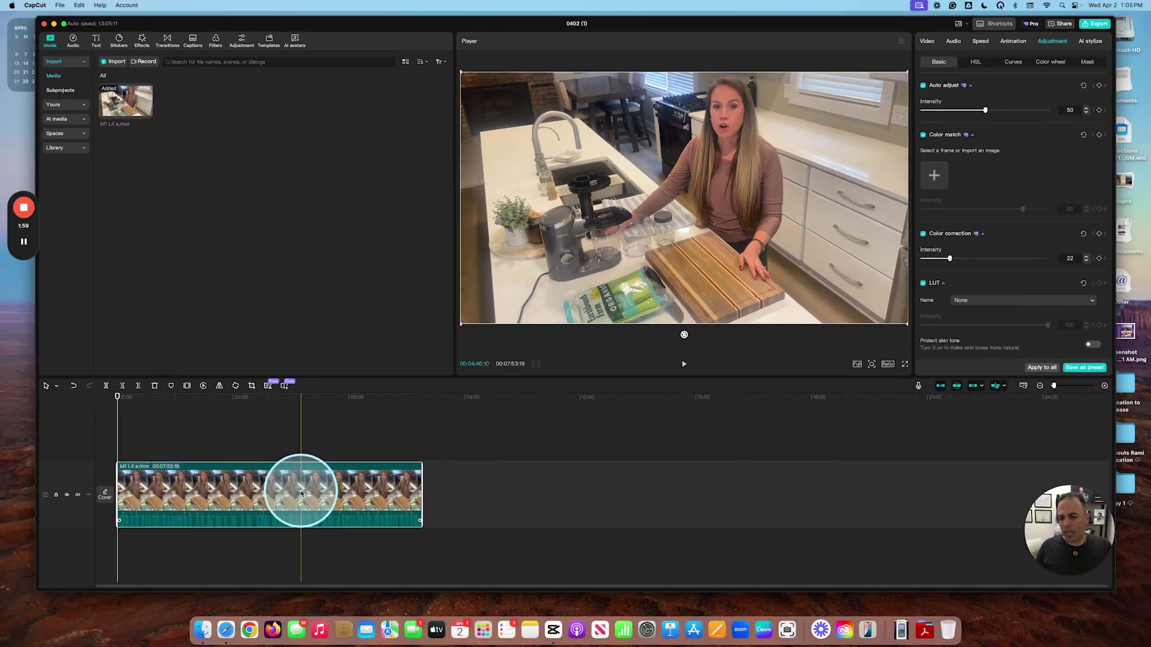
{"action": "scroll", "coordinate": [205, 499], "scroll_direction": "up", "scroll_amount": 3}
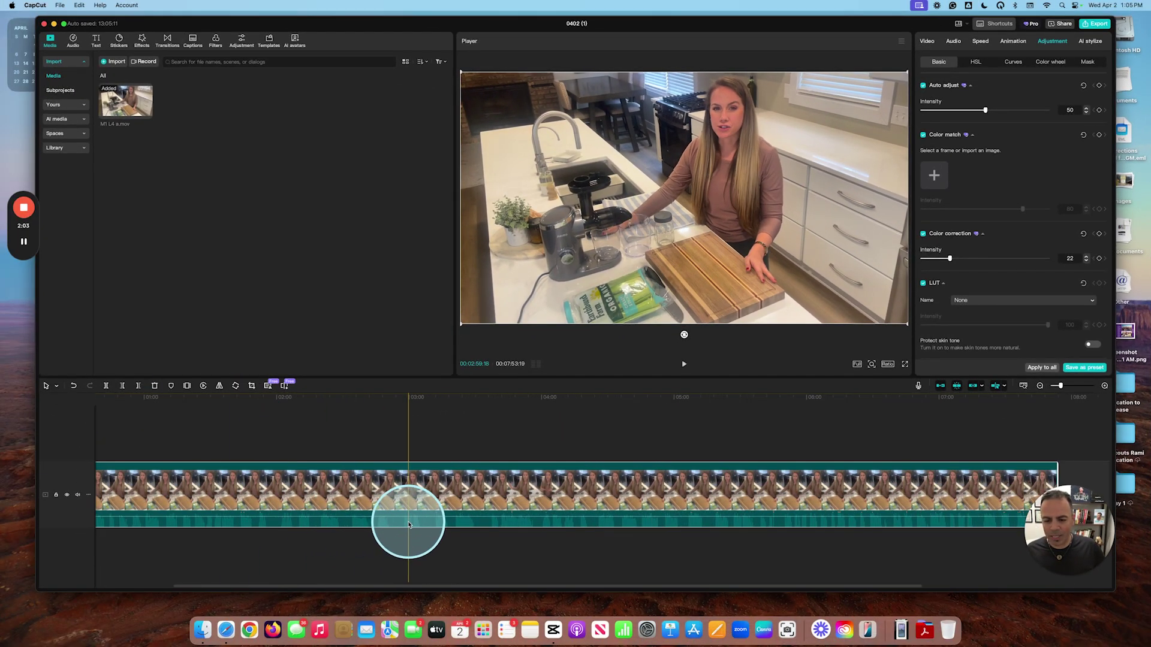
{"action": "scroll", "coordinate": [399, 526], "scroll_direction": "up", "scroll_amount": 2}
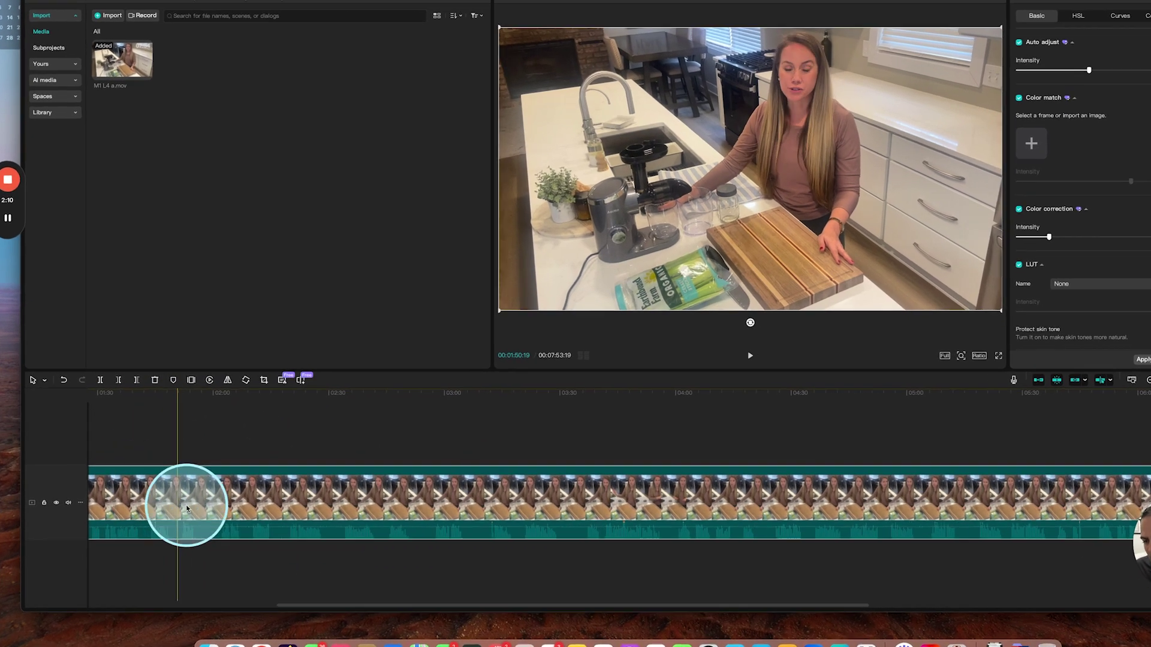
{"action": "scroll", "coordinate": [175, 477], "scroll_direction": "left", "scroll_amount": 5}
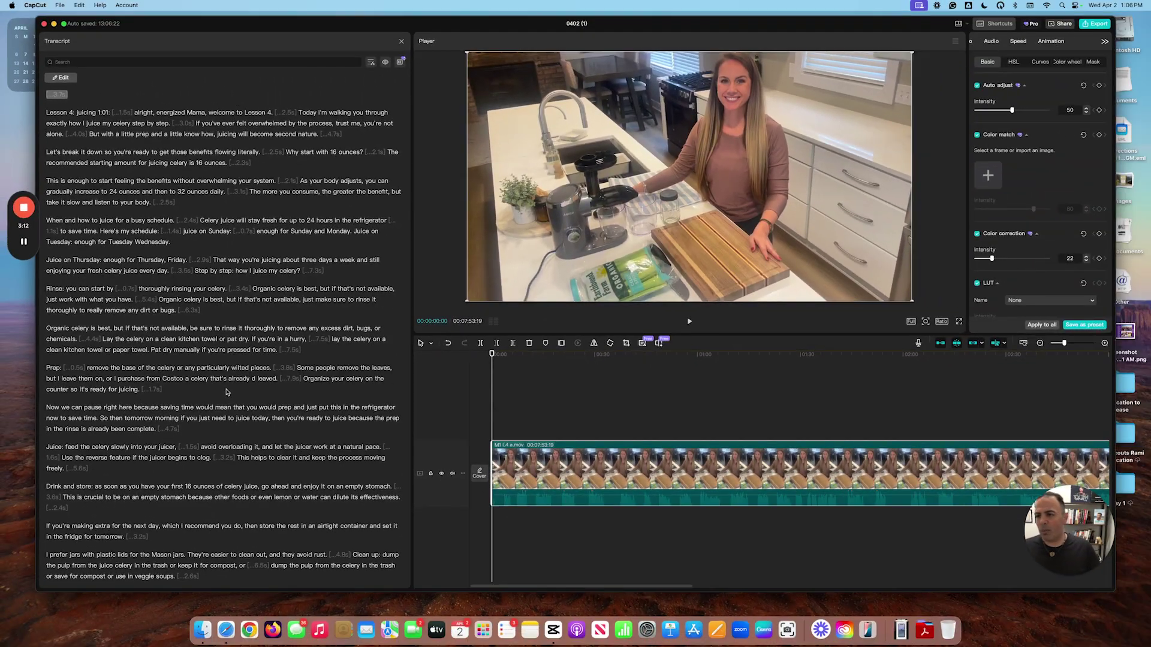
{"action": "scroll", "coordinate": [325, 398], "scroll_direction": "down", "scroll_amount": 2}
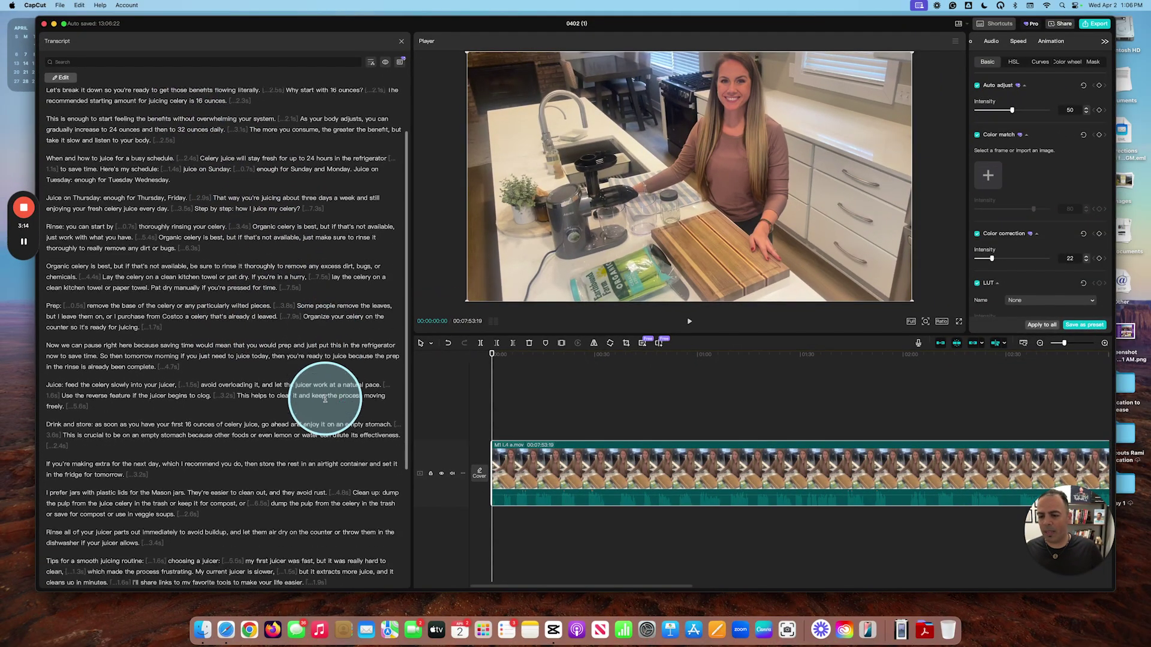
{"action": "scroll", "coordinate": [325, 398], "scroll_direction": "down", "scroll_amount": 5}
{"action": "scroll", "coordinate": [325, 398], "scroll_direction": "up", "scroll_amount": 7}
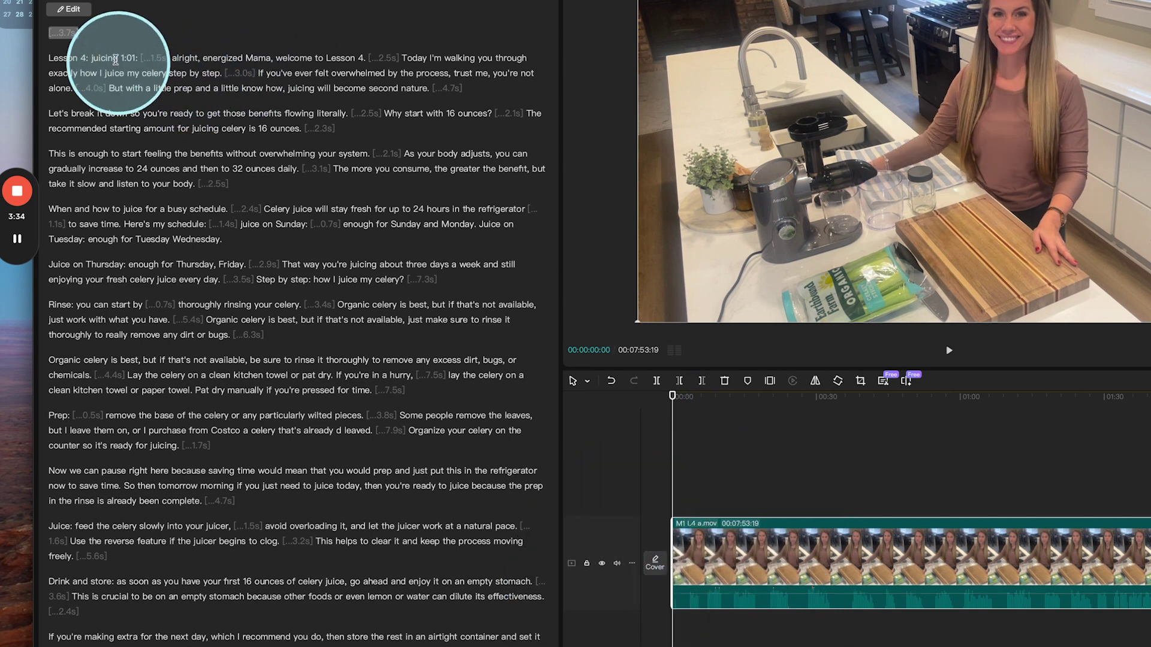
Step: Remove the opening transcript pauses of 3.7, 1.1, 2.5, 3.0 and 4.0 seconds
{"action": "left_click", "coordinate": [64, 33]}
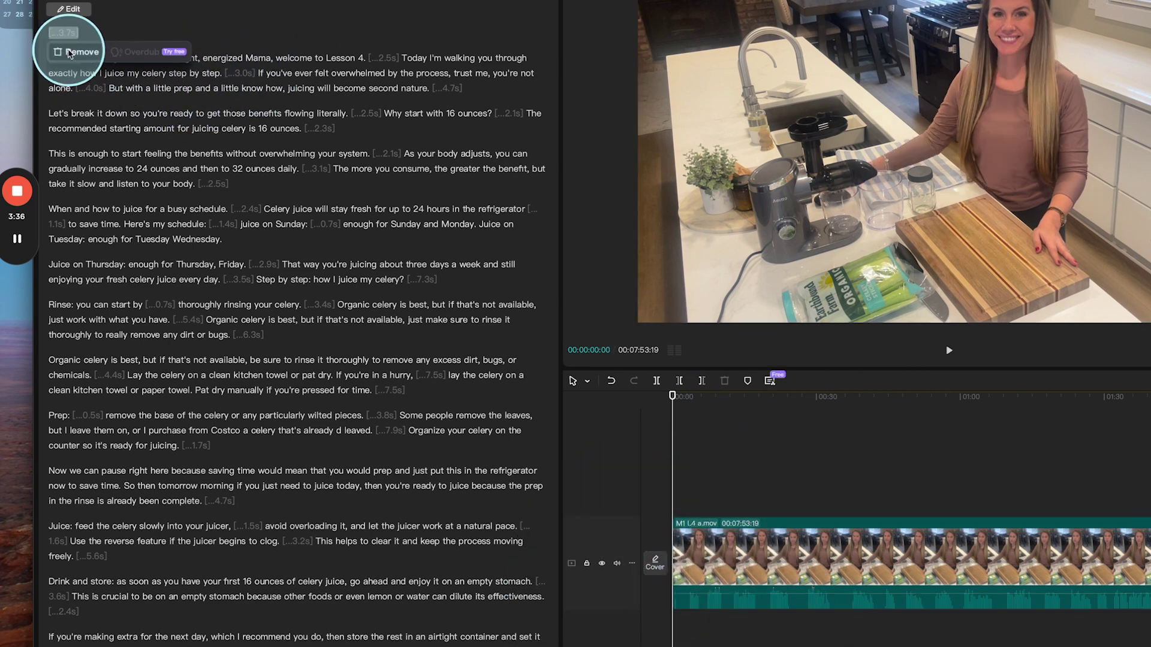
{"action": "left_click", "coordinate": [67, 52]}
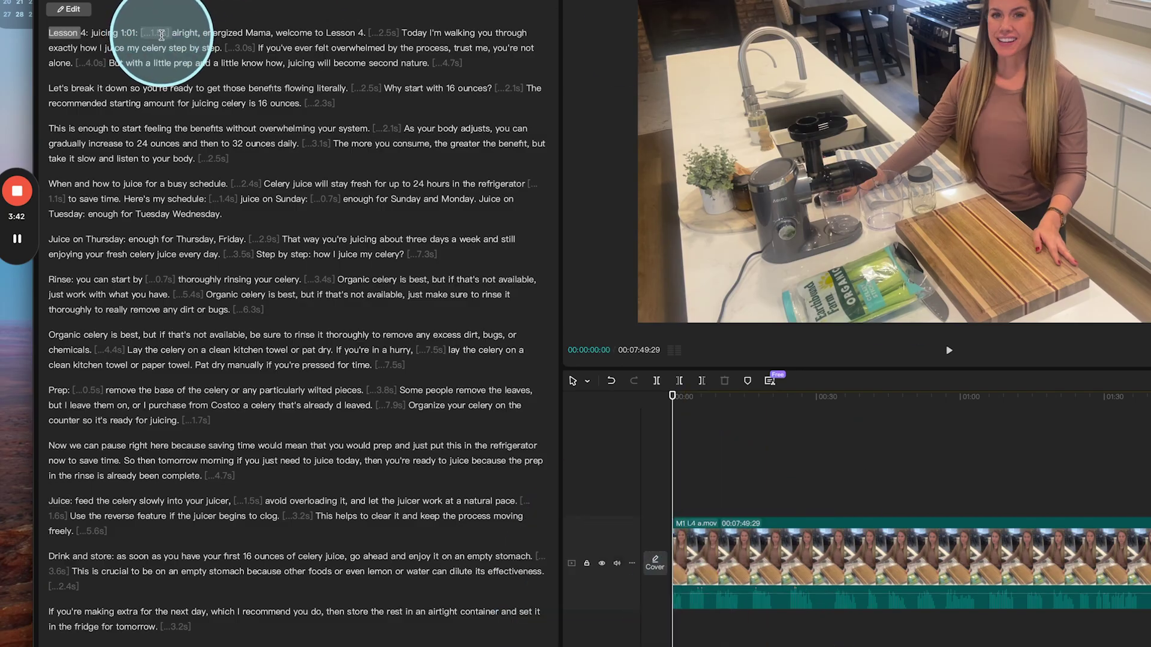
{"action": "left_click", "coordinate": [155, 35]}
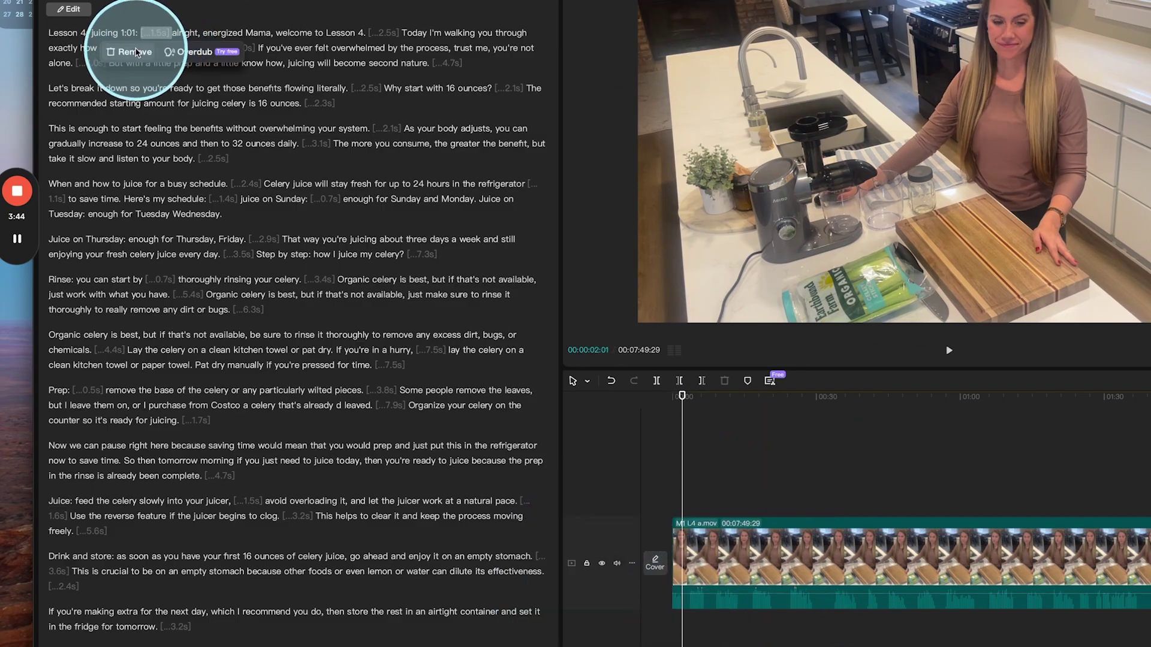
{"action": "left_click", "coordinate": [135, 52]}
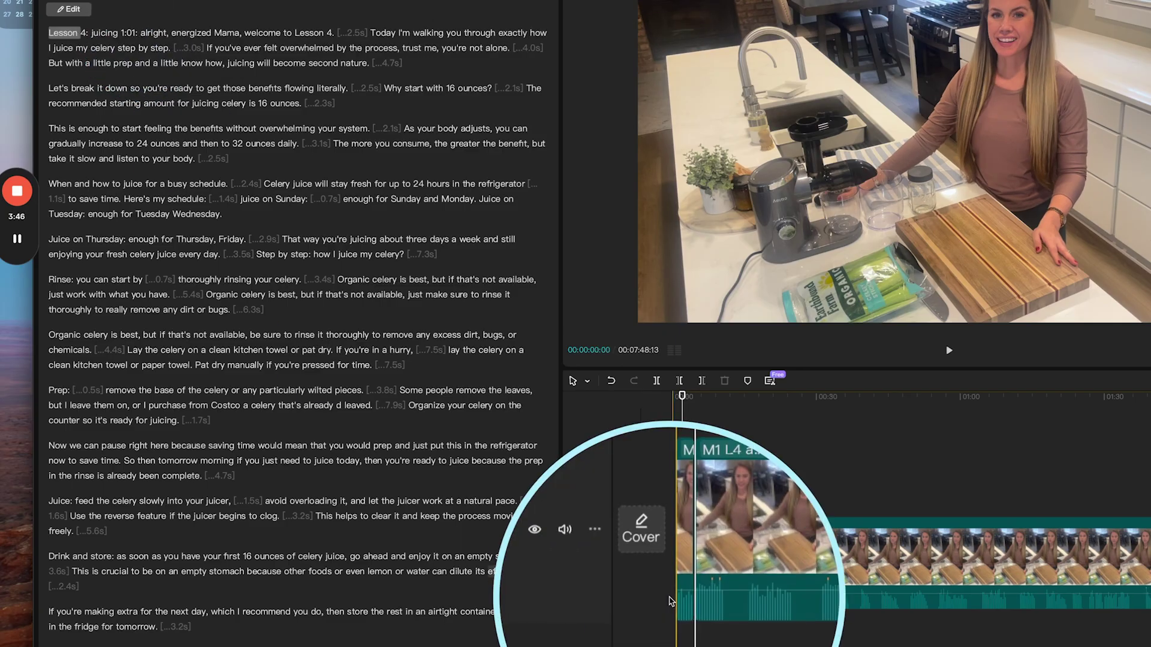
{"action": "left_click", "coordinate": [357, 36]}
{"action": "left_click", "coordinate": [333, 52]}
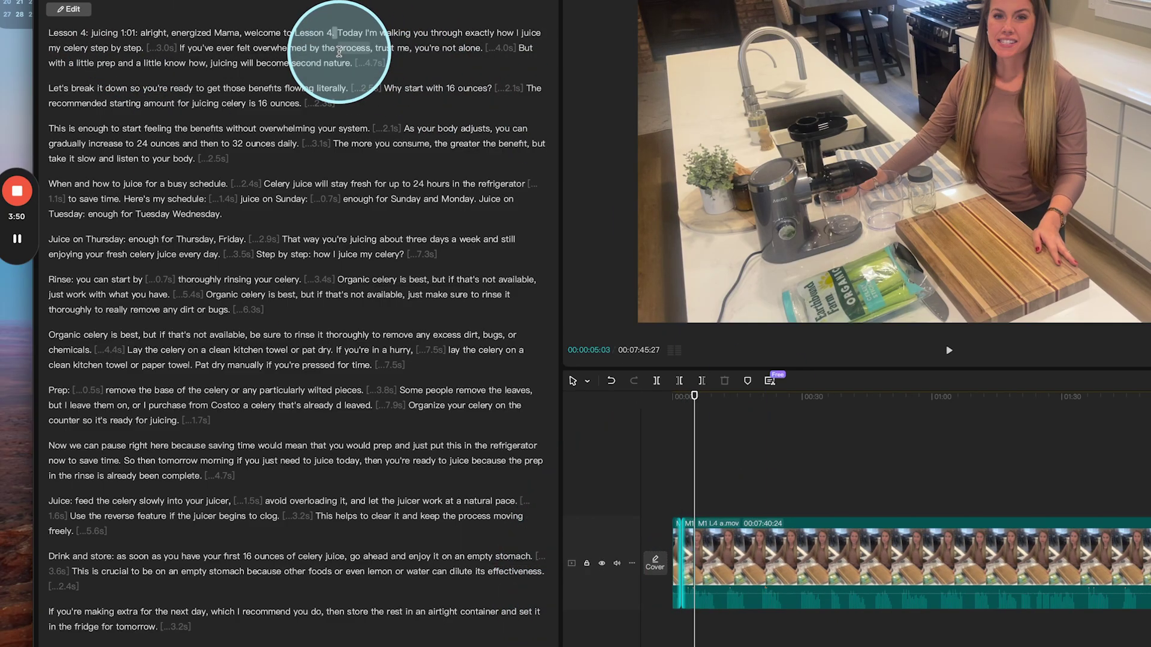
{"action": "left_click", "coordinate": [160, 50]}
{"action": "left_click", "coordinate": [139, 66]}
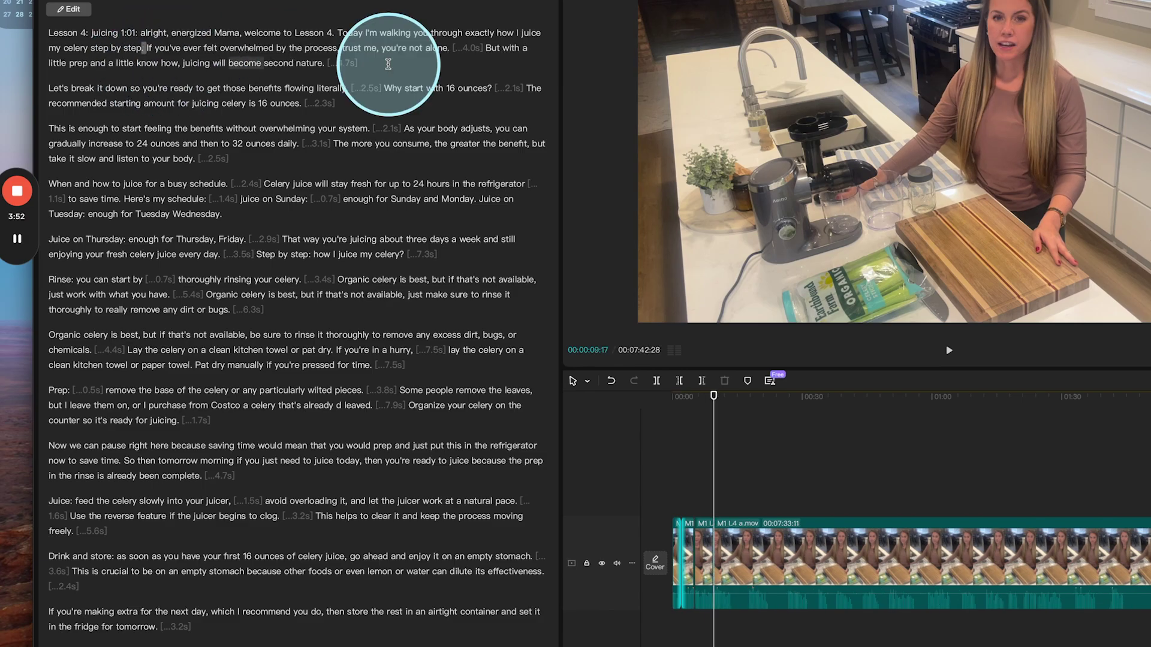
{"action": "left_click", "coordinate": [468, 48]}
{"action": "left_click", "coordinate": [439, 69]}
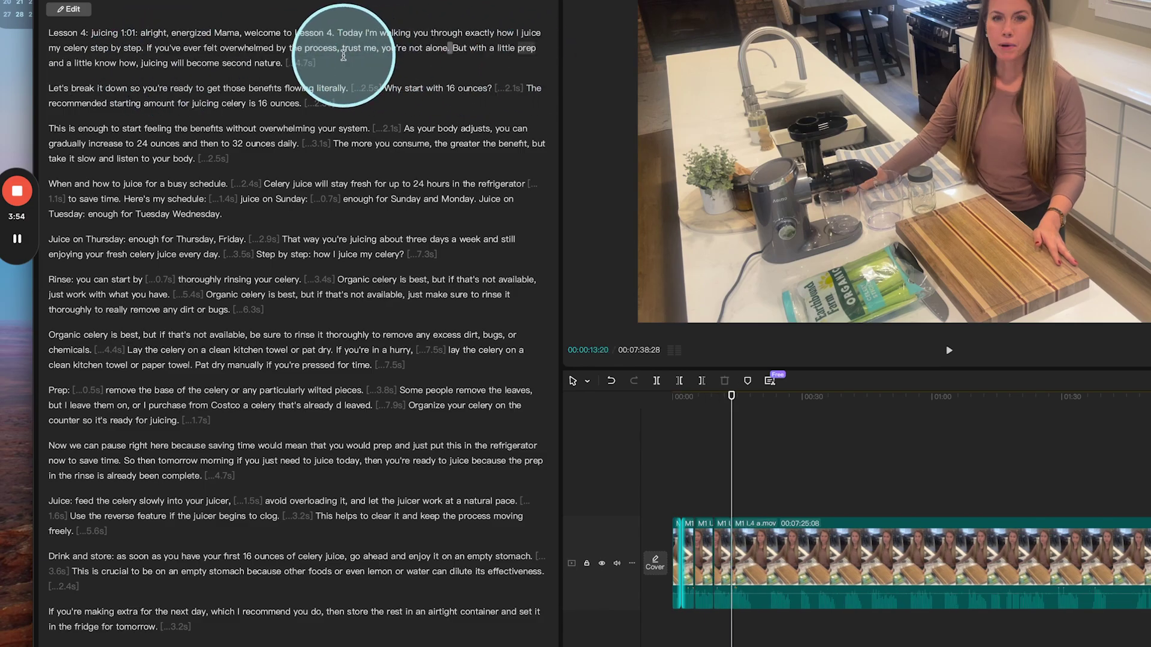
{"action": "left_click", "coordinate": [302, 65]}
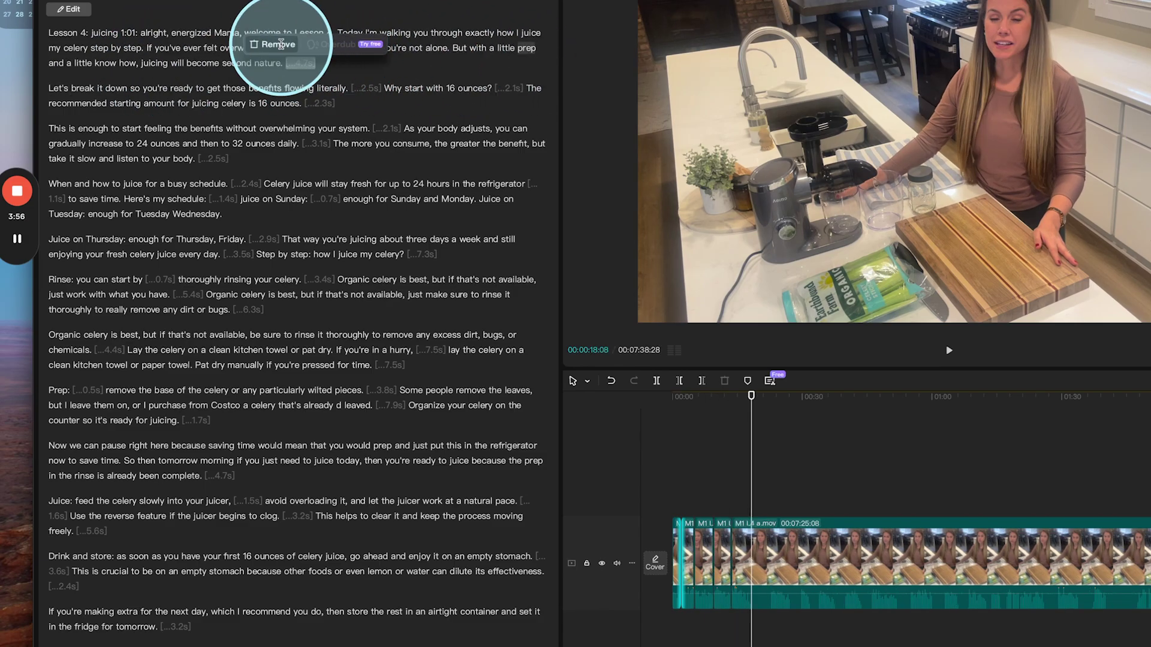
Step: Delete the 4.7-second pause and check playback around the words 'trust' and 'know'
{"action": "left_click", "coordinate": [282, 46]}
{"action": "scroll", "coordinate": [719, 567], "scroll_direction": "up", "scroll_amount": 5}
{"action": "left_click", "coordinate": [697, 576]}
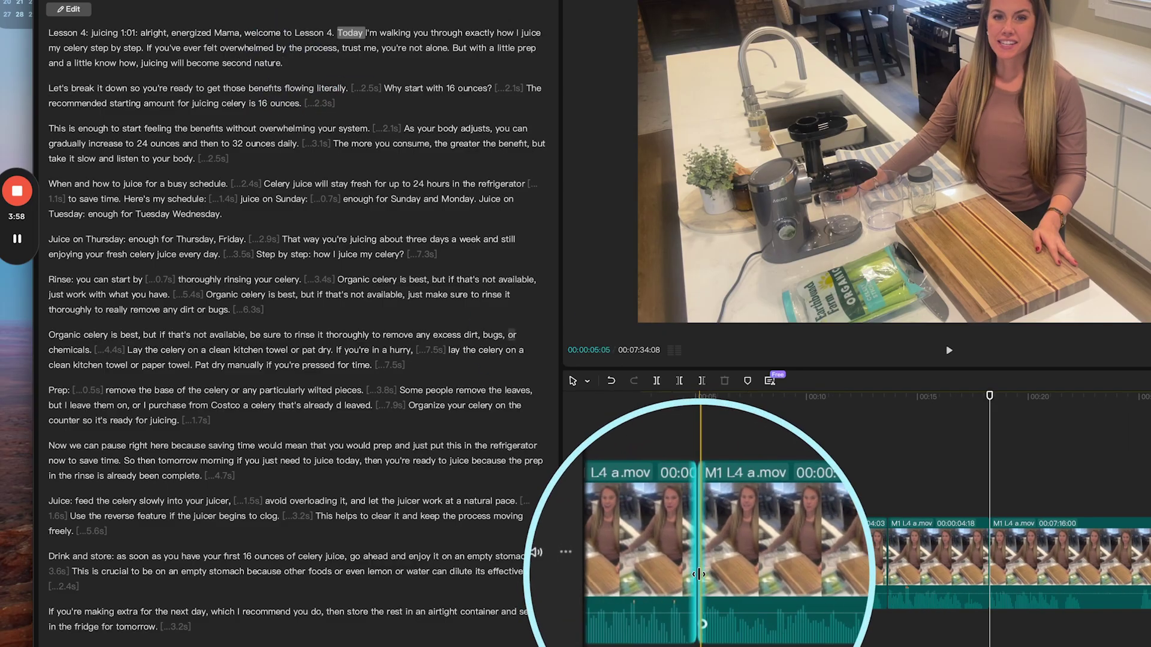
{"action": "scroll", "coordinate": [697, 576], "scroll_direction": "down", "scroll_amount": 3}
{"action": "left_click", "coordinate": [873, 576]}
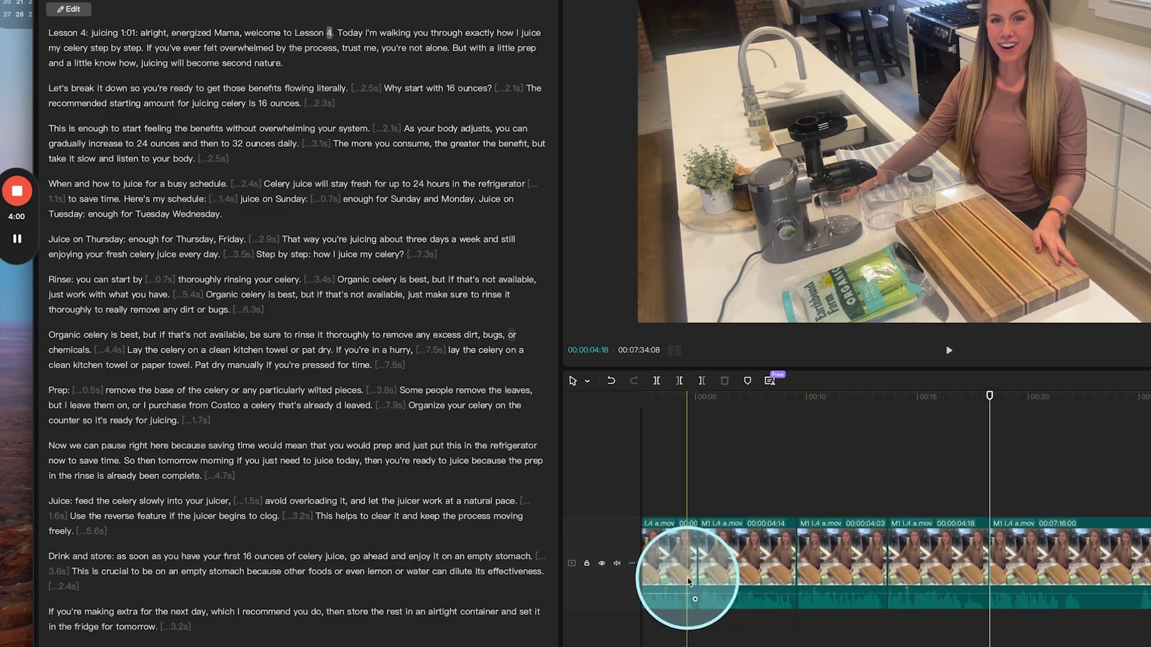
{"action": "left_click", "coordinate": [855, 594]}
{"action": "left_click", "coordinate": [927, 585]}
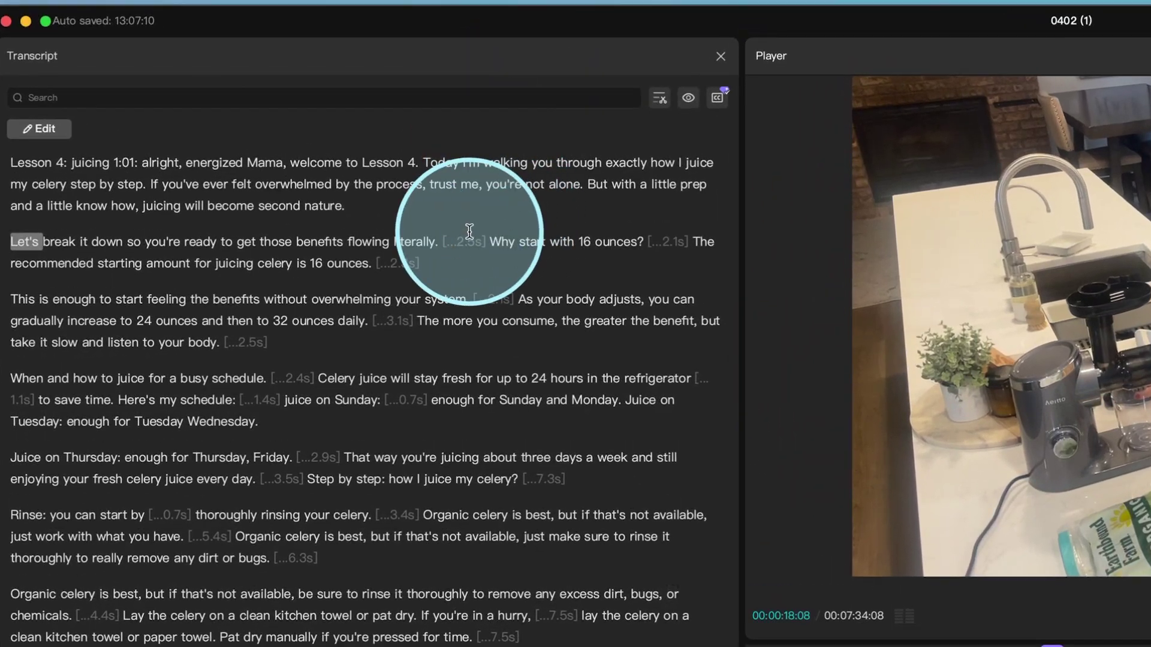
Step: Delete the pauses after 'literally', '16 ounces?' and '16 ounces.'
{"action": "left_click", "coordinate": [461, 244]}
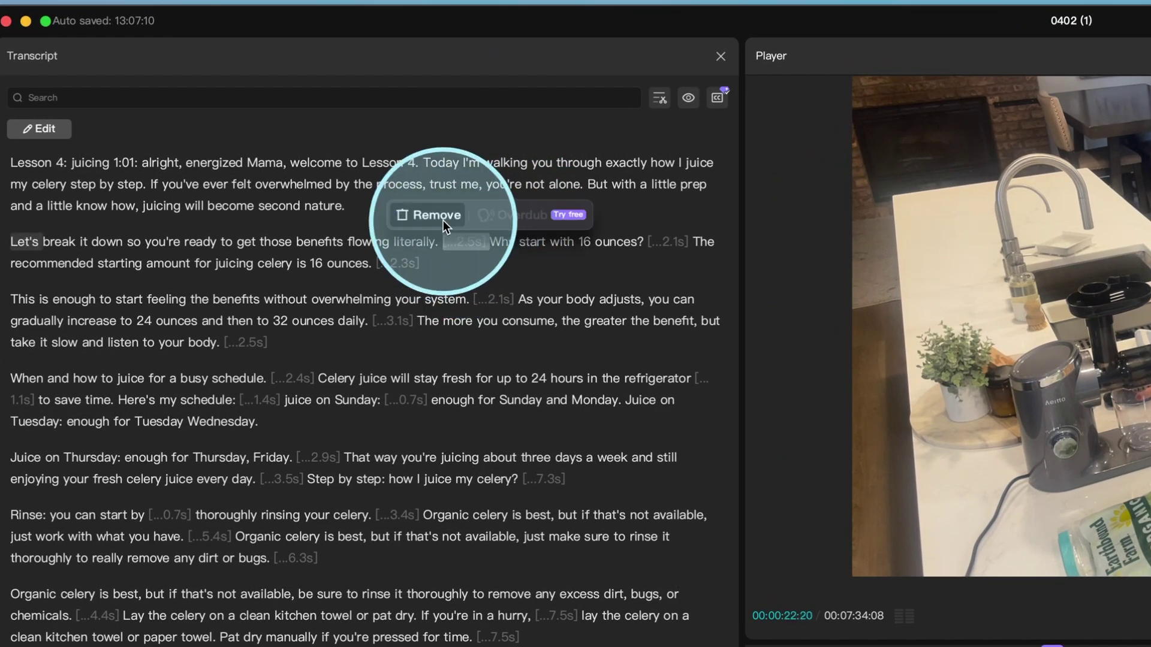
{"action": "left_click", "coordinate": [442, 221]}
{"action": "left_click", "coordinate": [620, 242]}
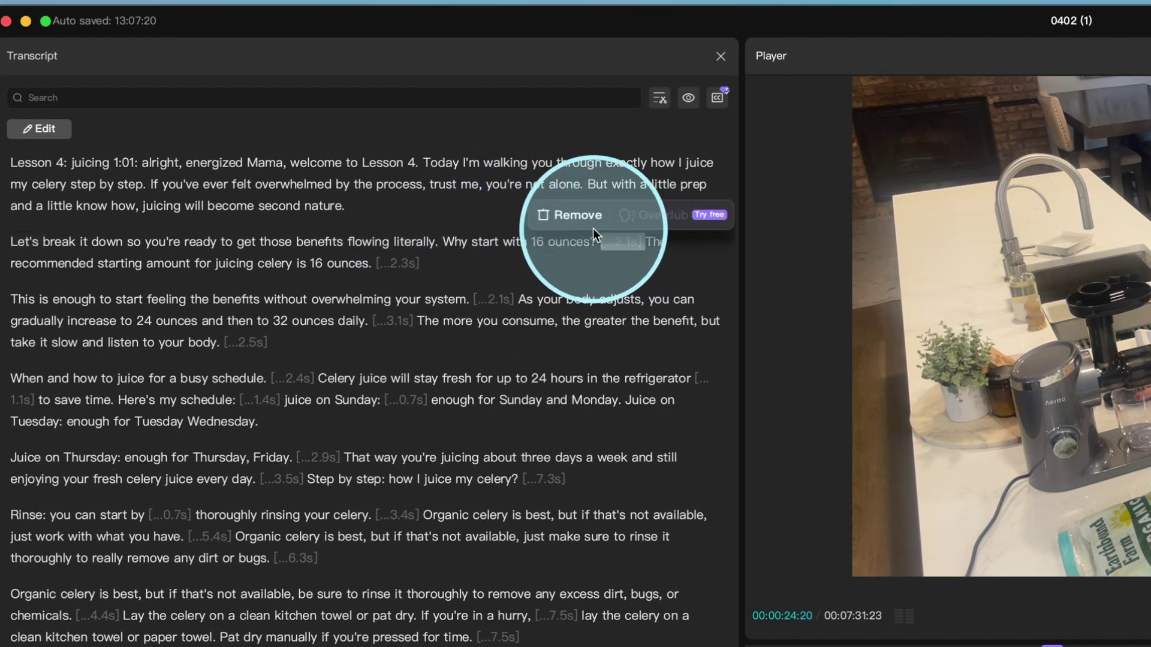
{"action": "key", "text": "BackSpace"}
{"action": "left_click", "coordinate": [311, 263]}
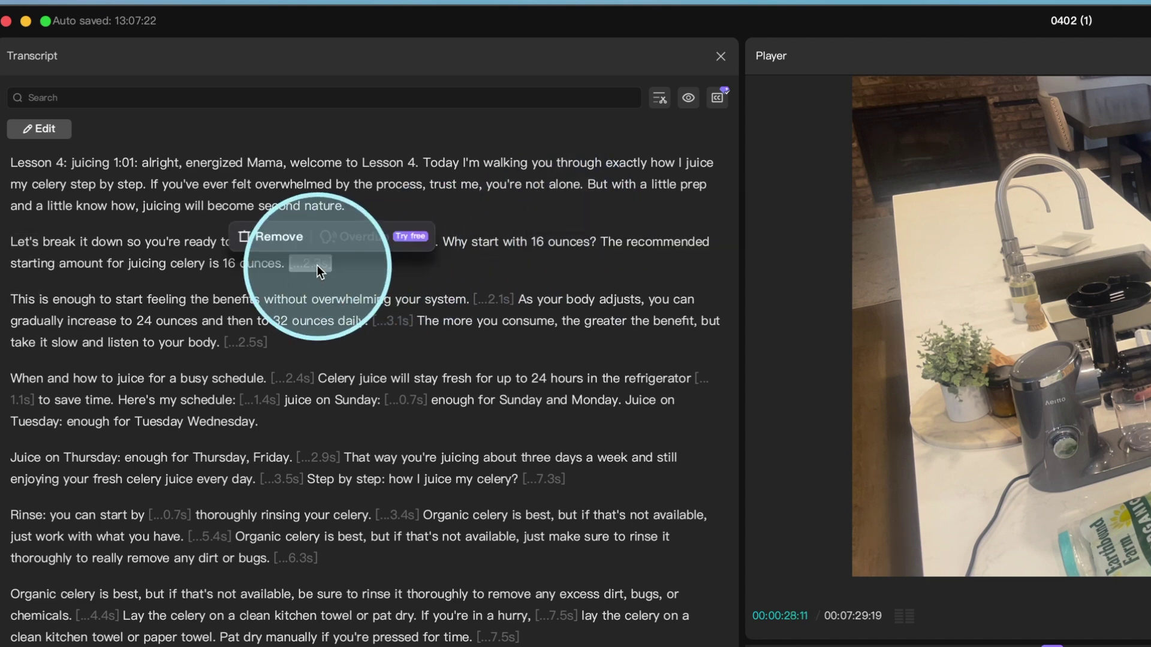
{"action": "left_click", "coordinate": [288, 242]}
Step: Delete the pauses after 'system.', 'daily.', 'body.' and 'schedule.', shortening the video to 7:17:11
{"action": "left_click", "coordinate": [494, 298]}
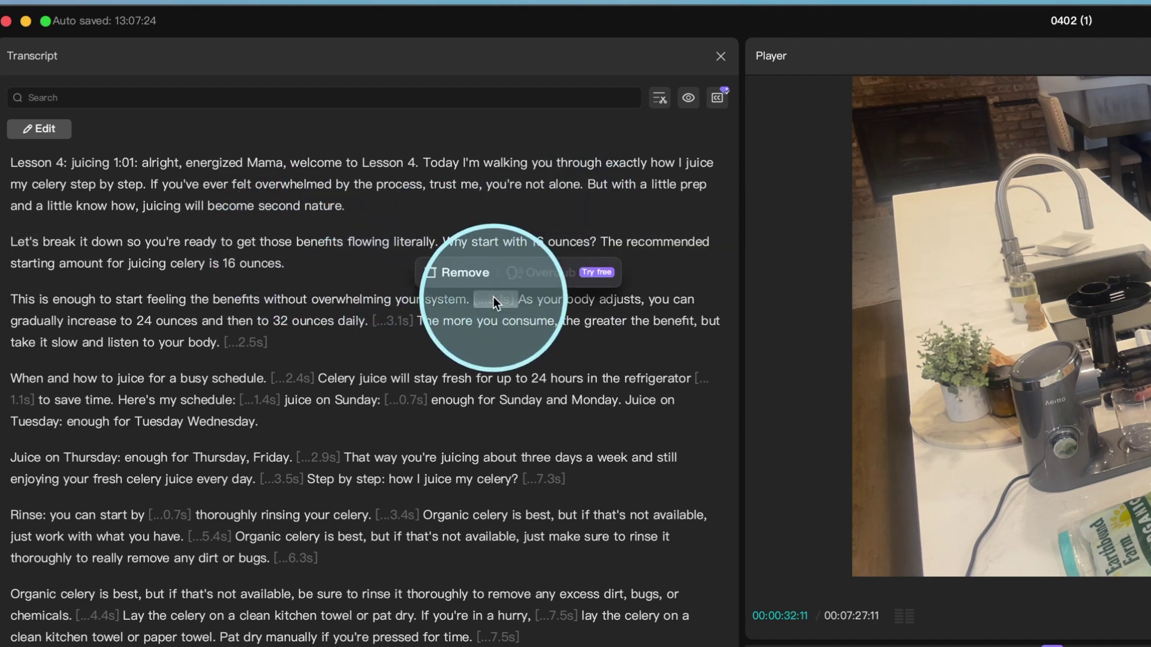
{"action": "left_click", "coordinate": [438, 272]}
{"action": "left_click", "coordinate": [335, 321]}
{"action": "left_click", "coordinate": [306, 292]}
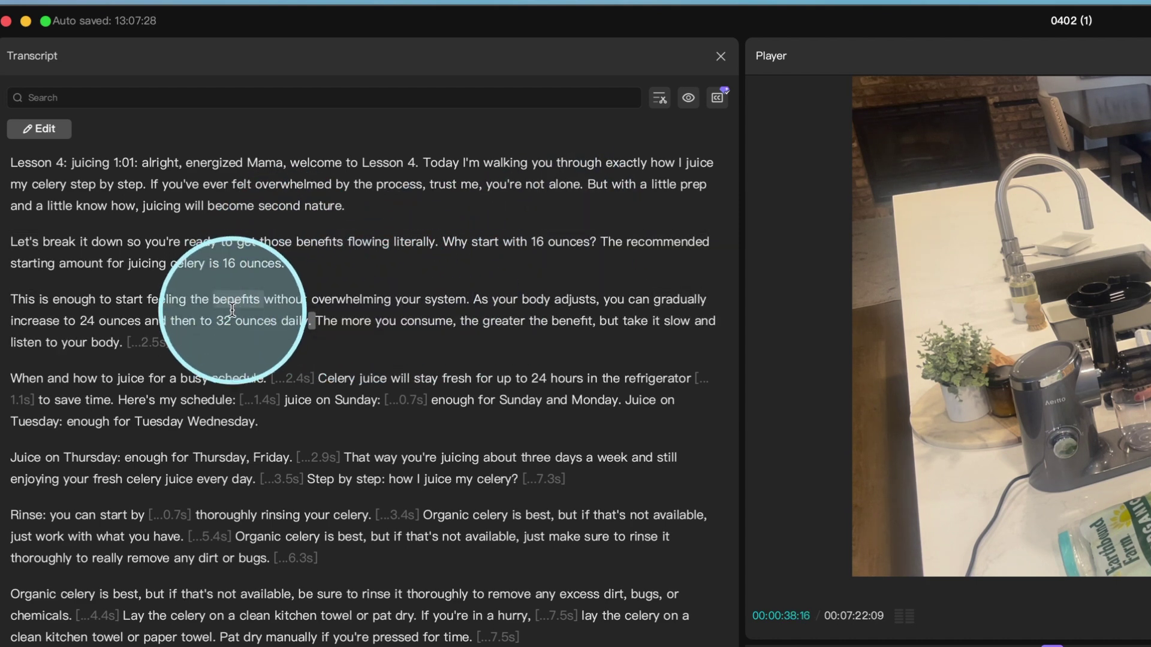
{"action": "left_click", "coordinate": [145, 343]}
{"action": "left_click", "coordinate": [100, 316]}
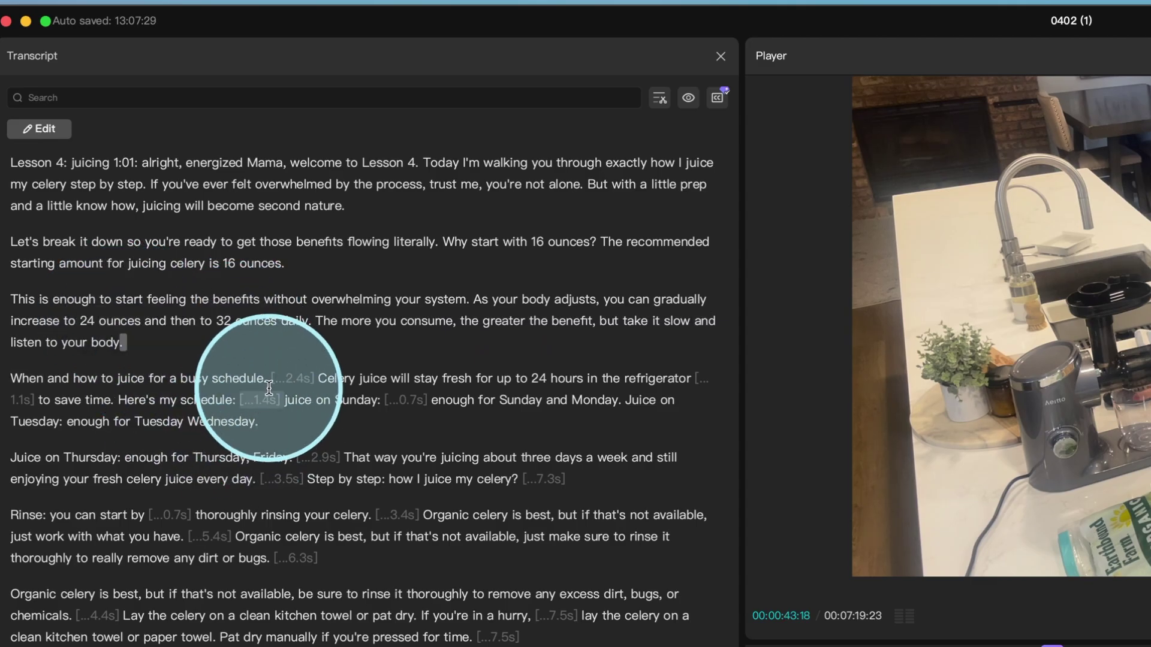
{"action": "left_click", "coordinate": [262, 378]}
{"action": "left_click", "coordinate": [258, 351]}
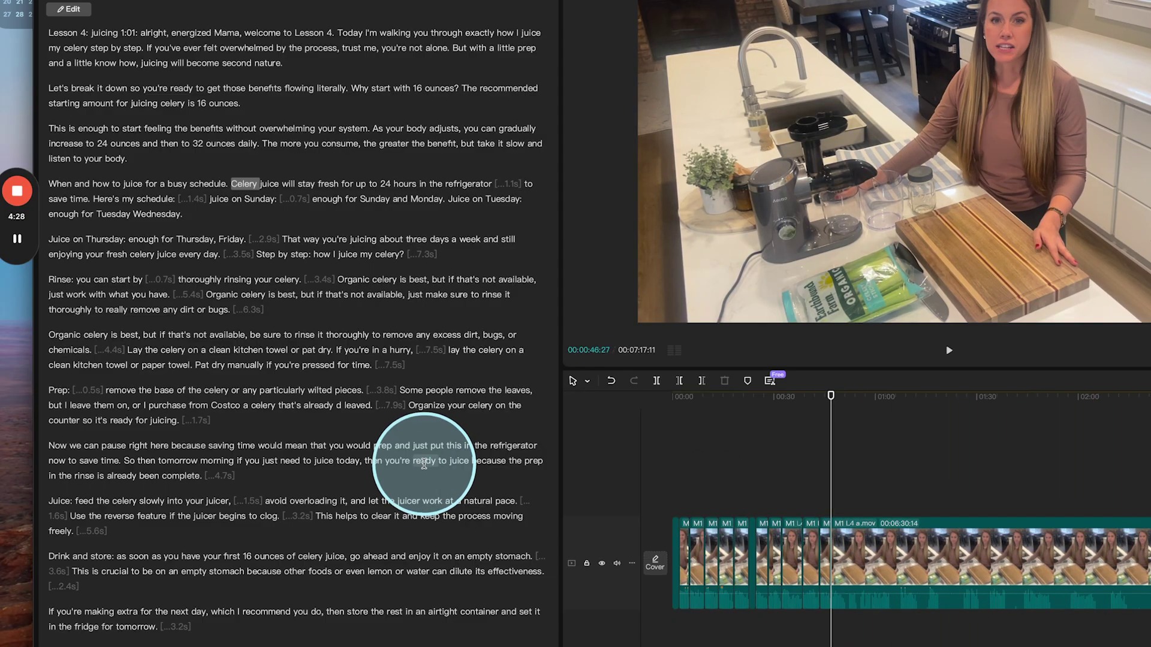
{"action": "scroll", "coordinate": [432, 466], "scroll_direction": "down", "scroll_amount": 2}
{"action": "scroll", "coordinate": [419, 450], "scroll_direction": "down", "scroll_amount": 3}
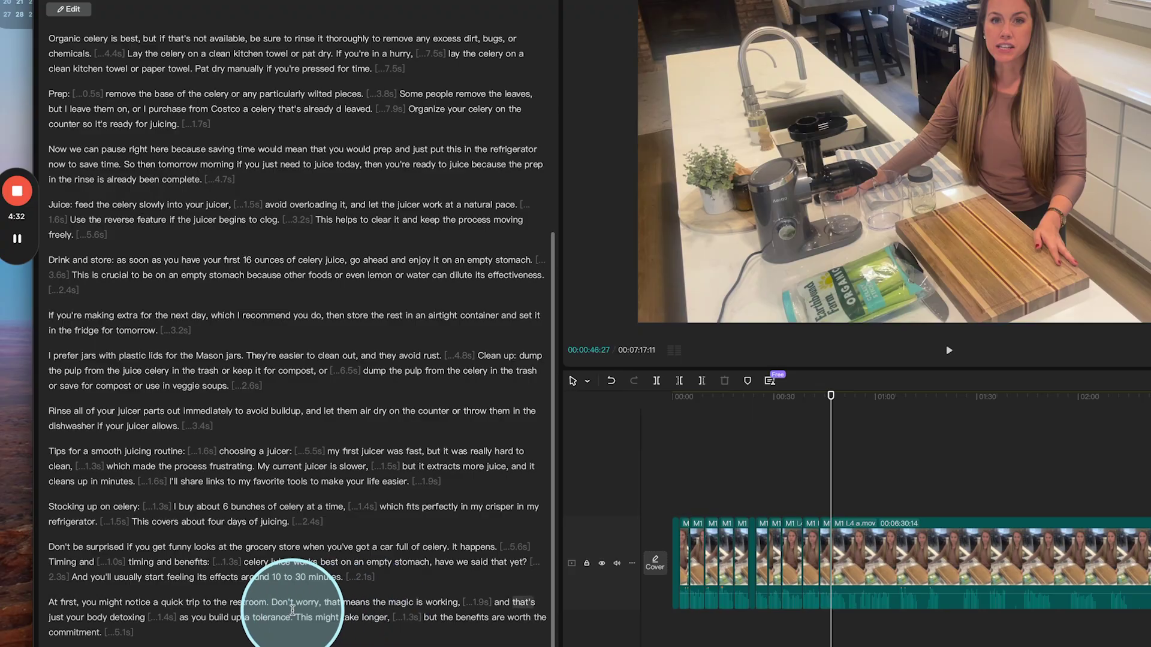
Step: Jump the playhead to the transcript word 'magic', around 6:25
{"action": "left_click", "coordinate": [391, 603]}
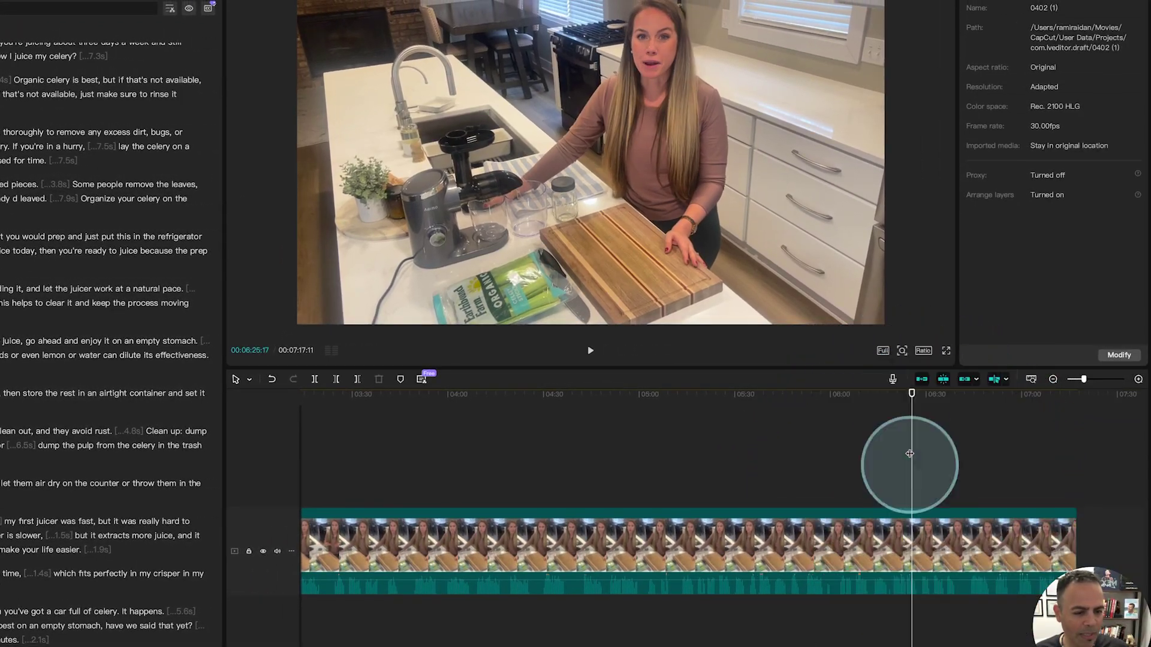
{"action": "key", "text": "space"}
{"action": "left_click", "coordinate": [880, 395]}
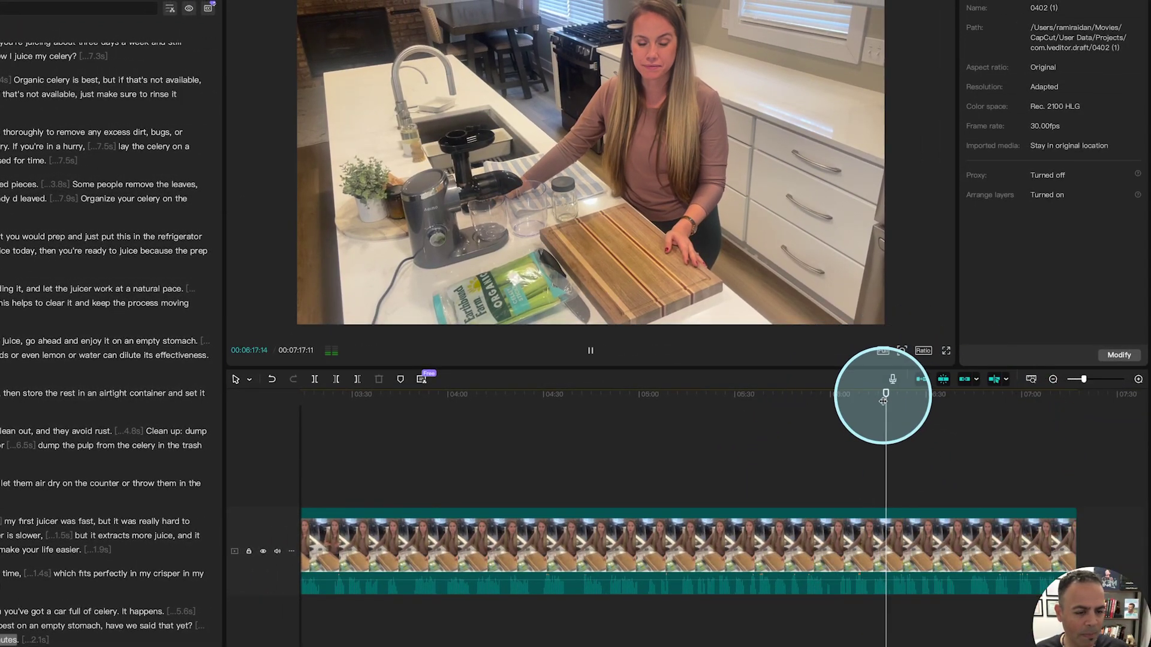
{"action": "scroll", "coordinate": [907, 445], "scroll_direction": "up", "scroll_amount": 3}
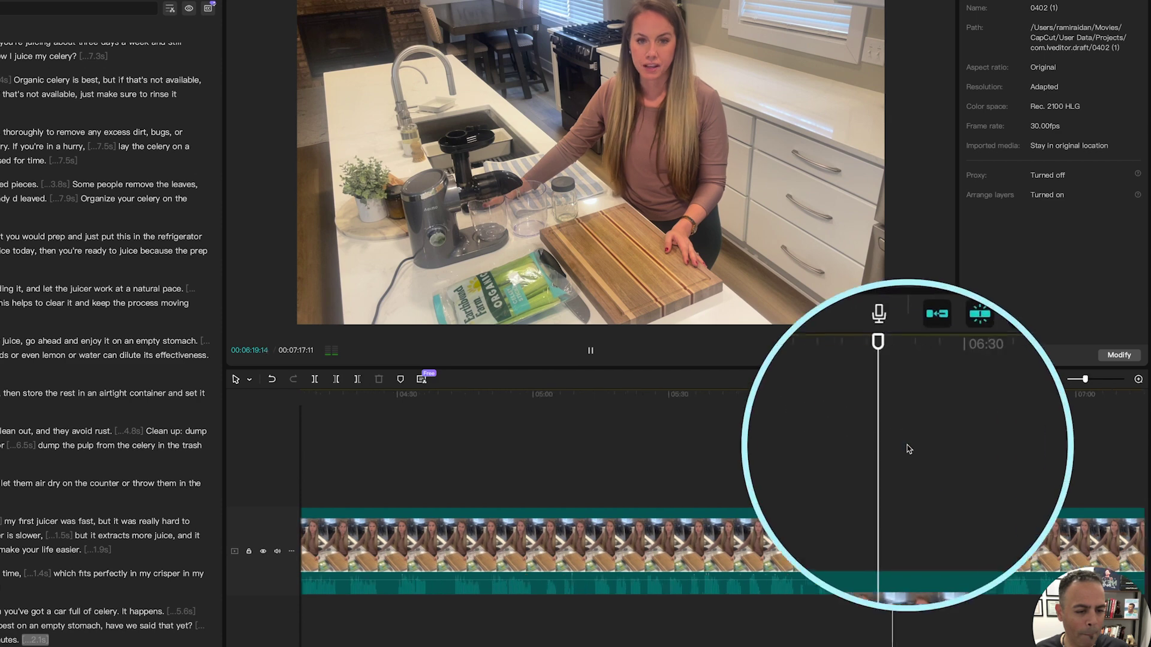
{"action": "scroll", "coordinate": [871, 437], "scroll_direction": "up", "scroll_amount": 2}
{"action": "scroll", "coordinate": [856, 440], "scroll_direction": "right", "scroll_amount": 5}
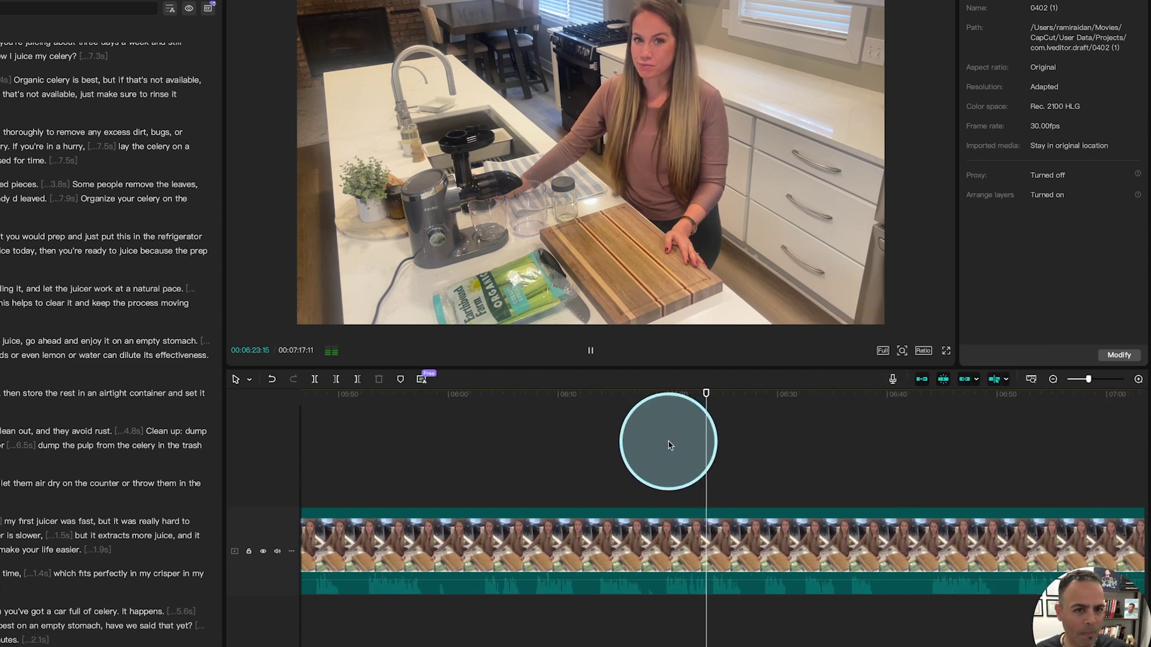
{"action": "scroll", "coordinate": [668, 445], "scroll_direction": "right", "scroll_amount": 2}
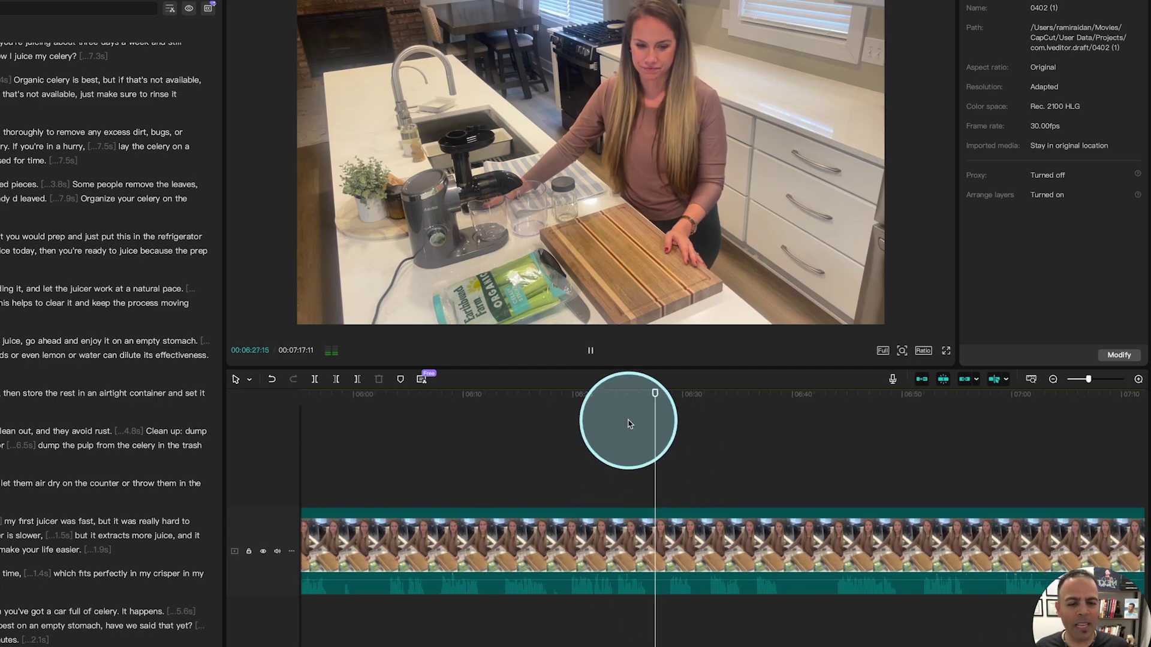
{"action": "key", "text": "space"}
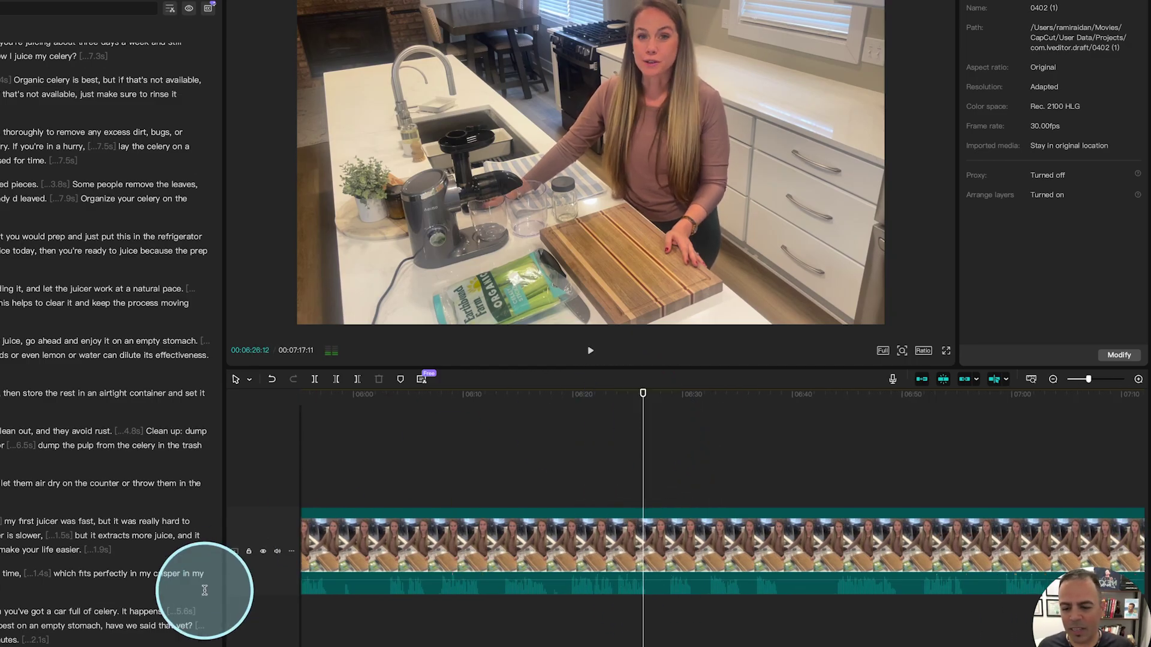
{"action": "scroll", "coordinate": [206, 586], "scroll_direction": "down", "scroll_amount": 3}
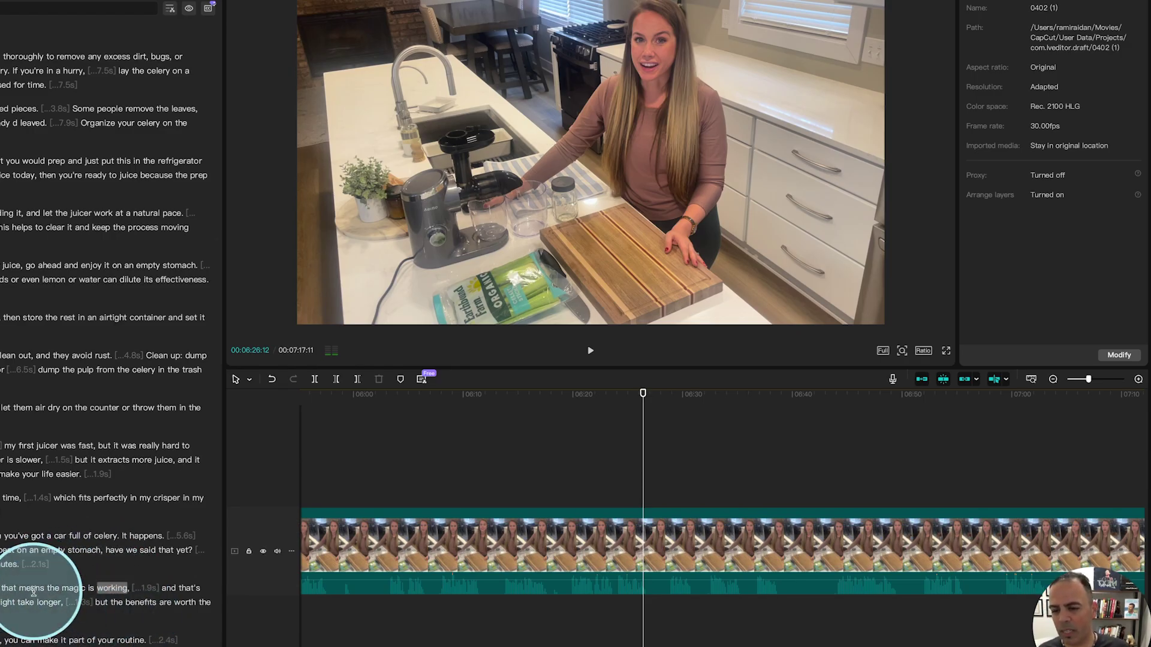
{"action": "scroll", "coordinate": [101, 522], "scroll_direction": "up", "scroll_amount": 5}
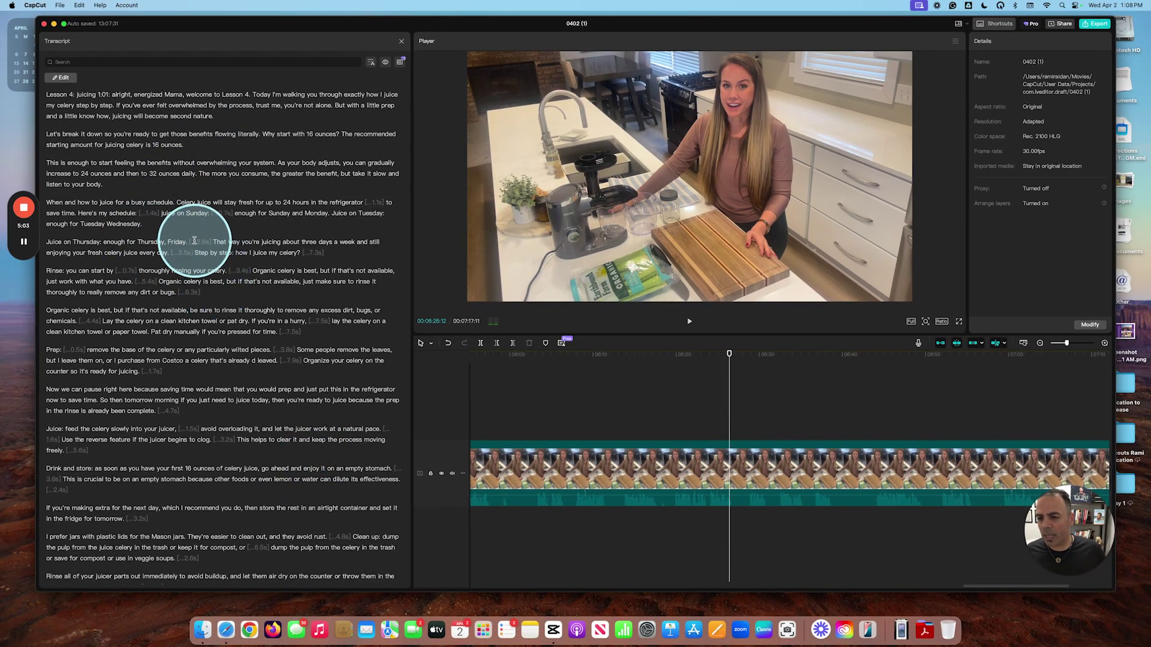
Step: Remove the pauses after 'Friday.', 'refrigerator', 'every day', 'in a hurry,', 'pressed for time.' and 'Prep:'
{"action": "left_click", "coordinate": [193, 241]}
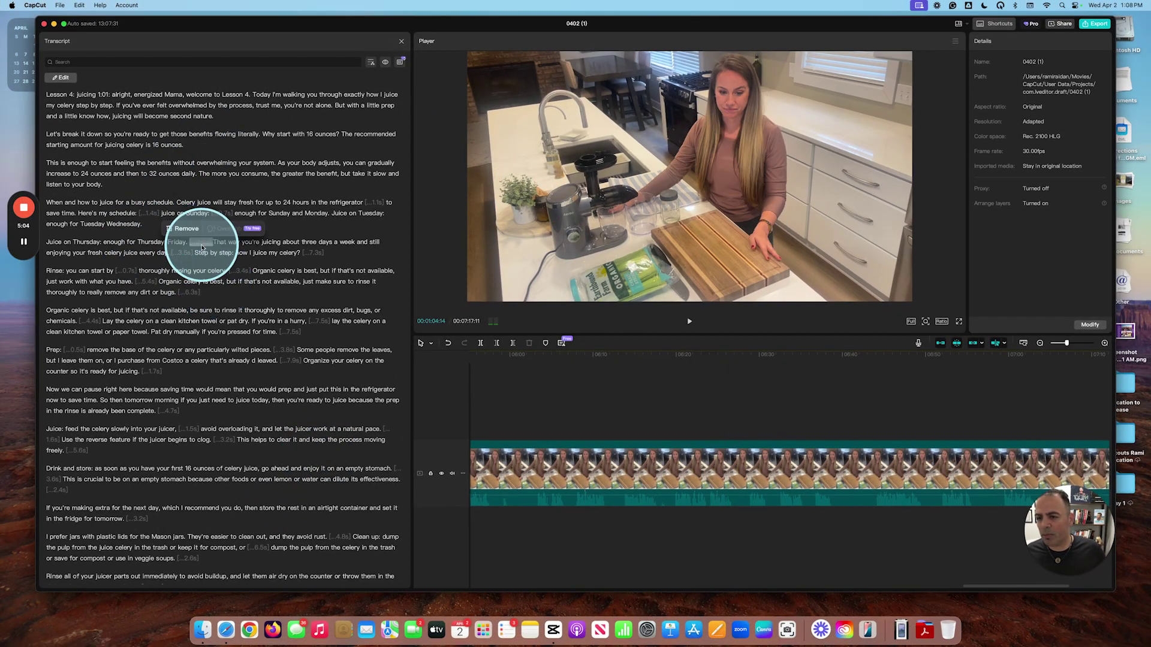
{"action": "left_click", "coordinate": [183, 229]}
{"action": "left_click", "coordinate": [376, 206]}
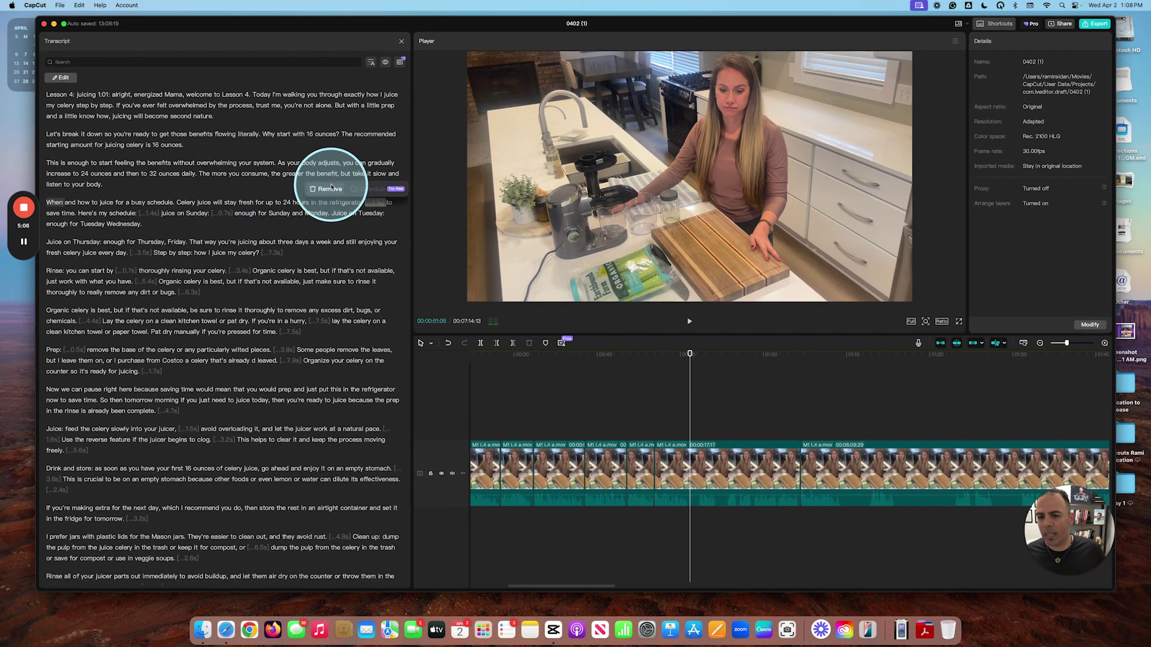
{"action": "left_click", "coordinate": [326, 190]}
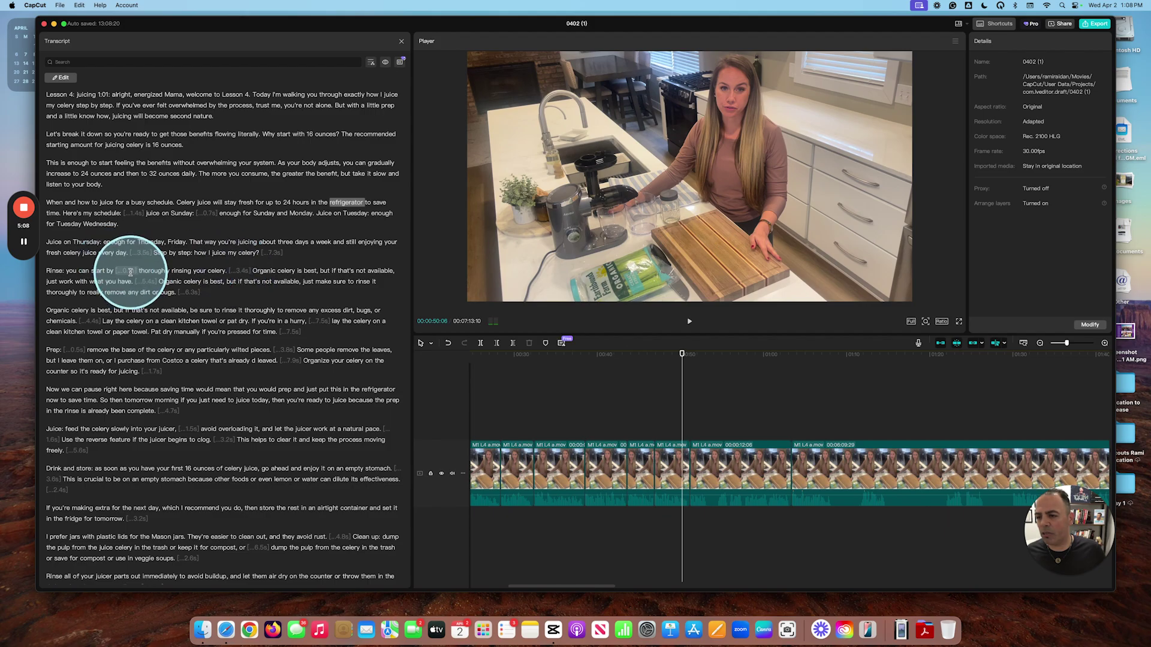
{"action": "left_click", "coordinate": [126, 239]}
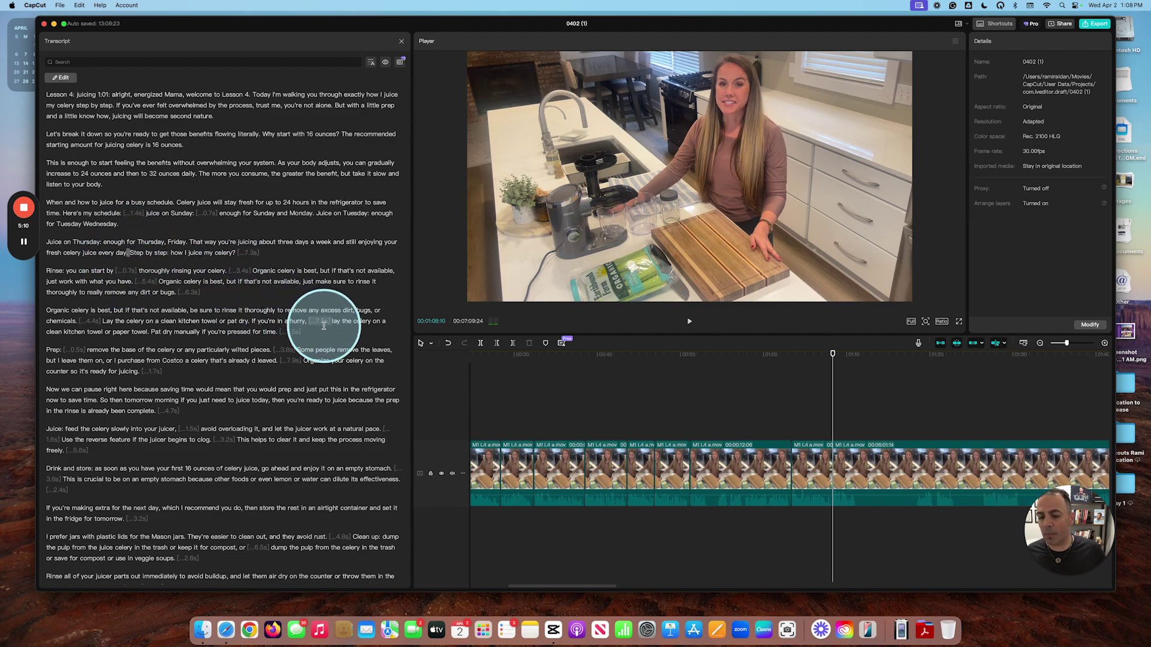
{"action": "left_click", "coordinate": [302, 309]}
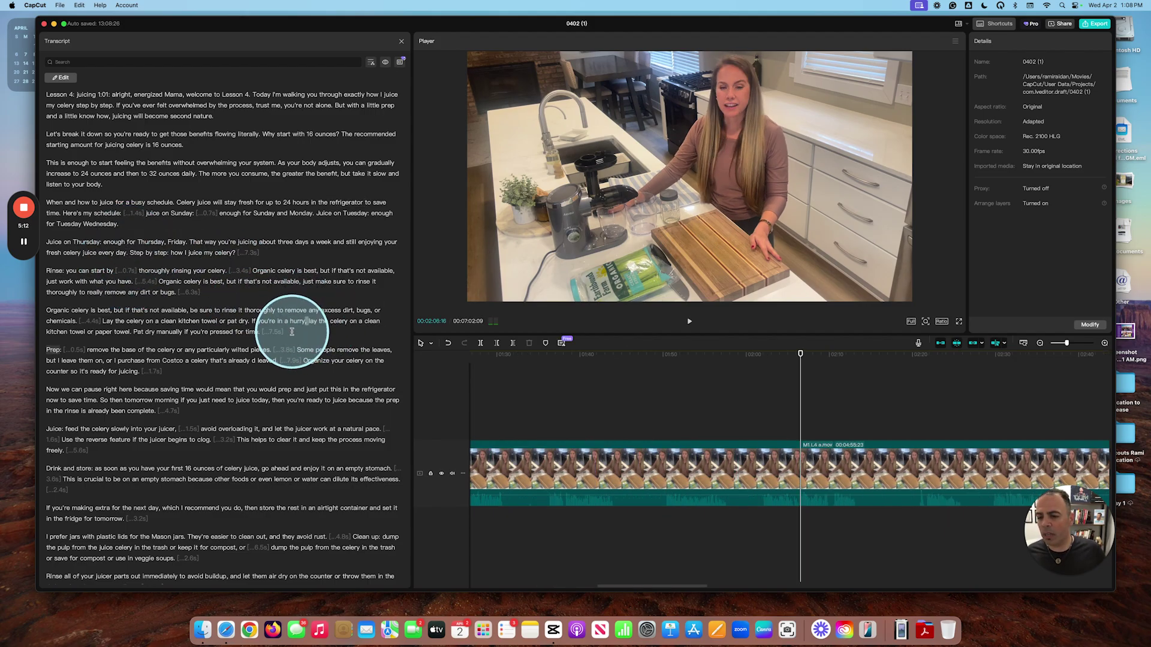
{"action": "left_click", "coordinate": [258, 320]}
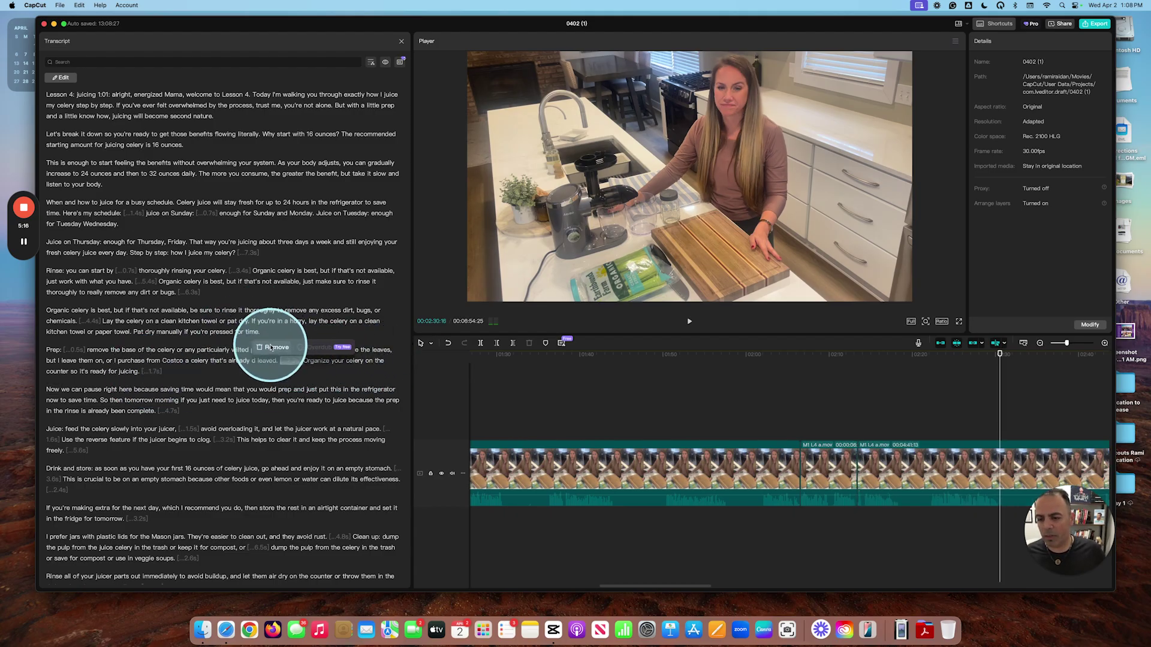
{"action": "left_click", "coordinate": [270, 347]}
{"action": "scroll", "coordinate": [771, 424], "scroll_direction": "down", "scroll_amount": 3}
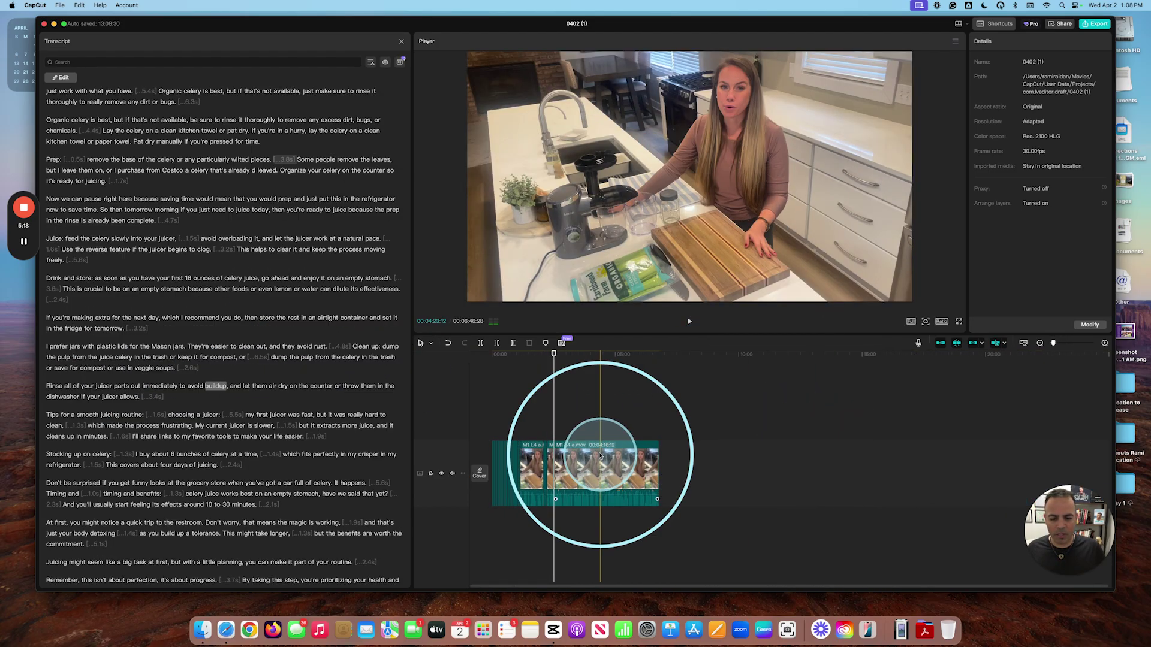
{"action": "left_click_drag", "start_coordinate": [600, 457], "coordinate": [567, 440]}
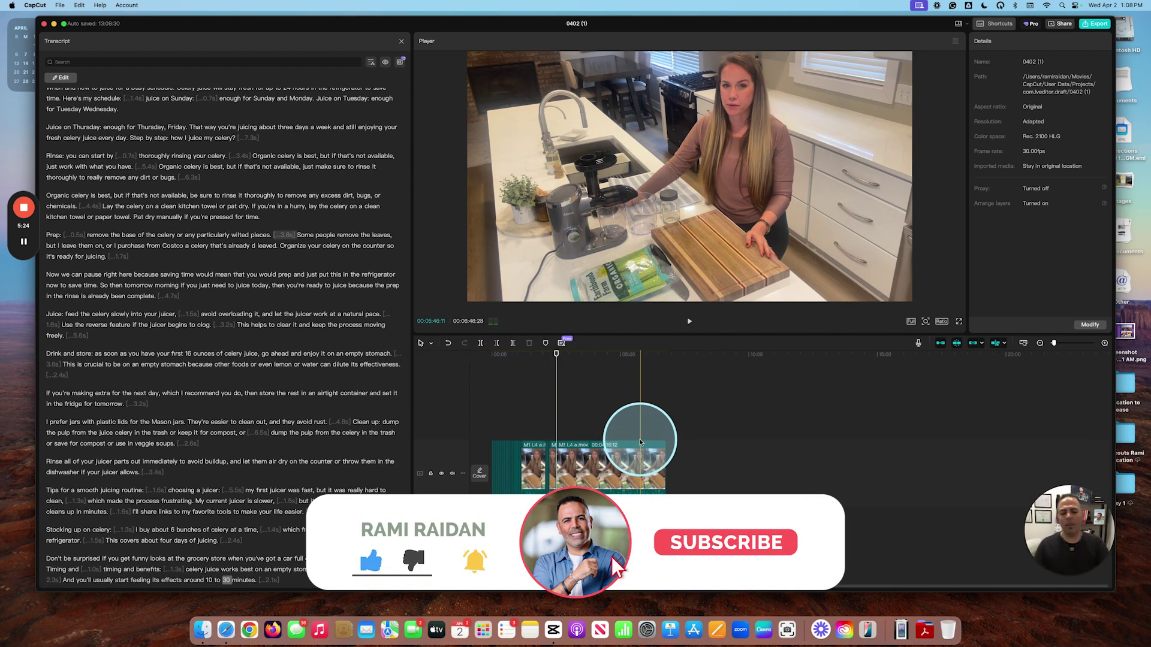
{"action": "left_click", "coordinate": [561, 427]}
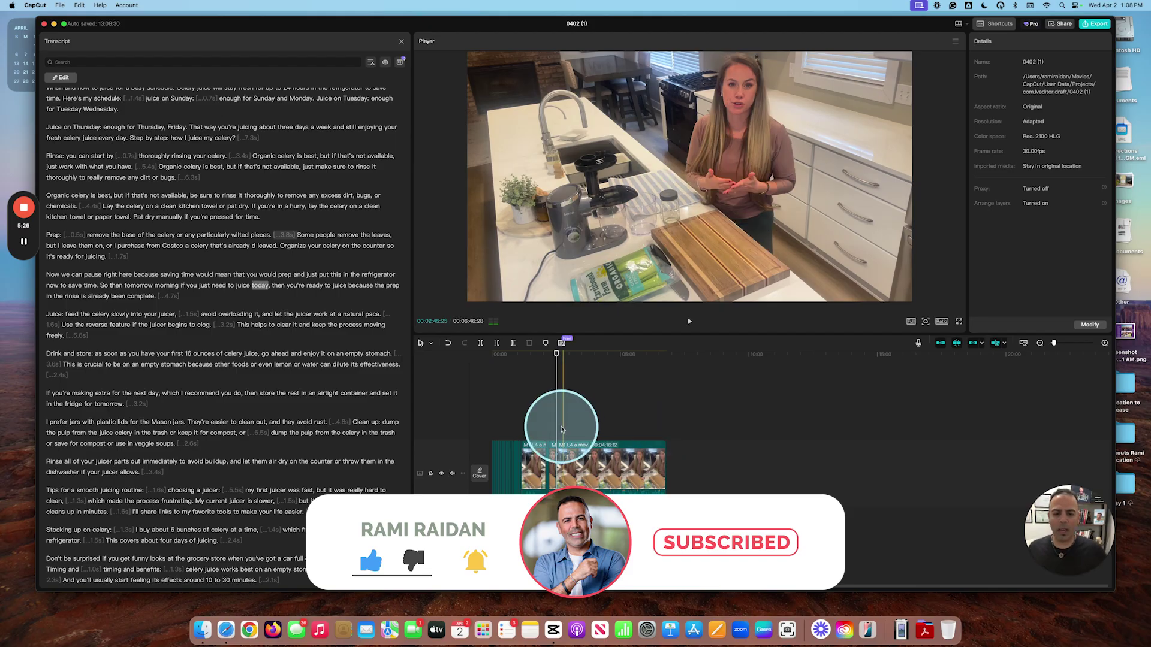